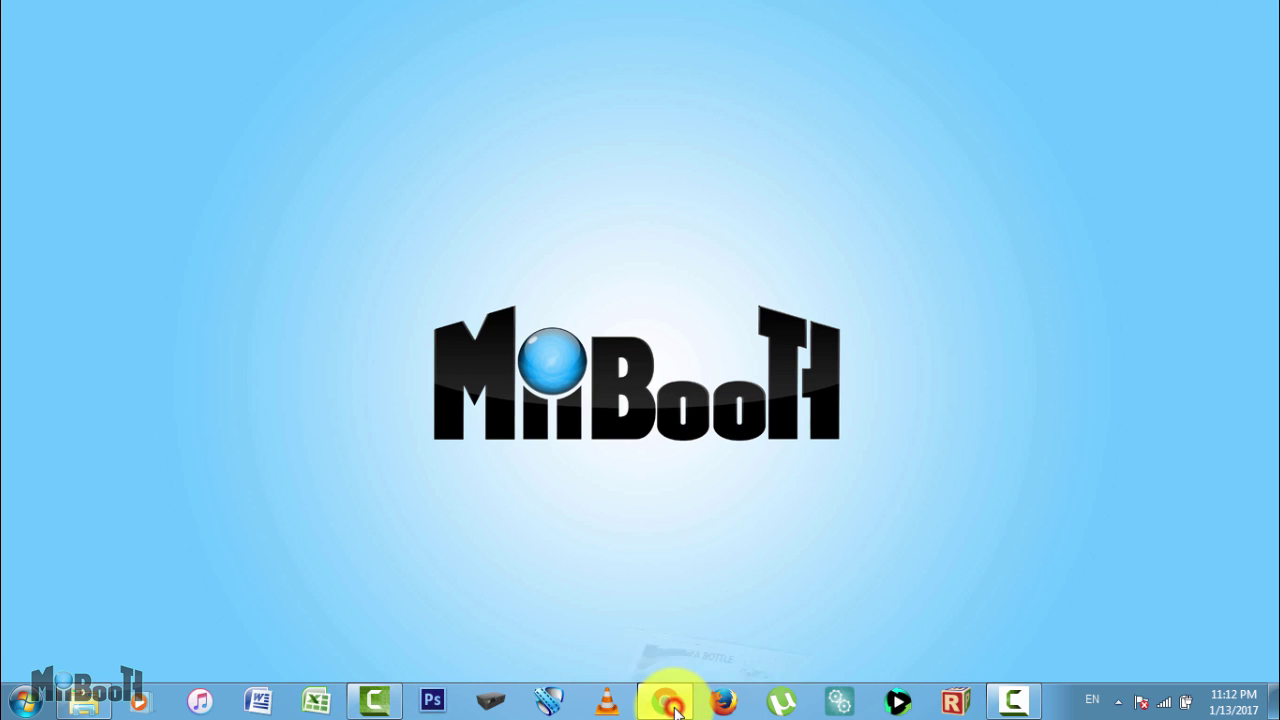
Examine the animated GIFs embedded in the Ocean Waves in a bottle and Homemade Flame thrower Instructables pages in the browser
left_click(667, 701)
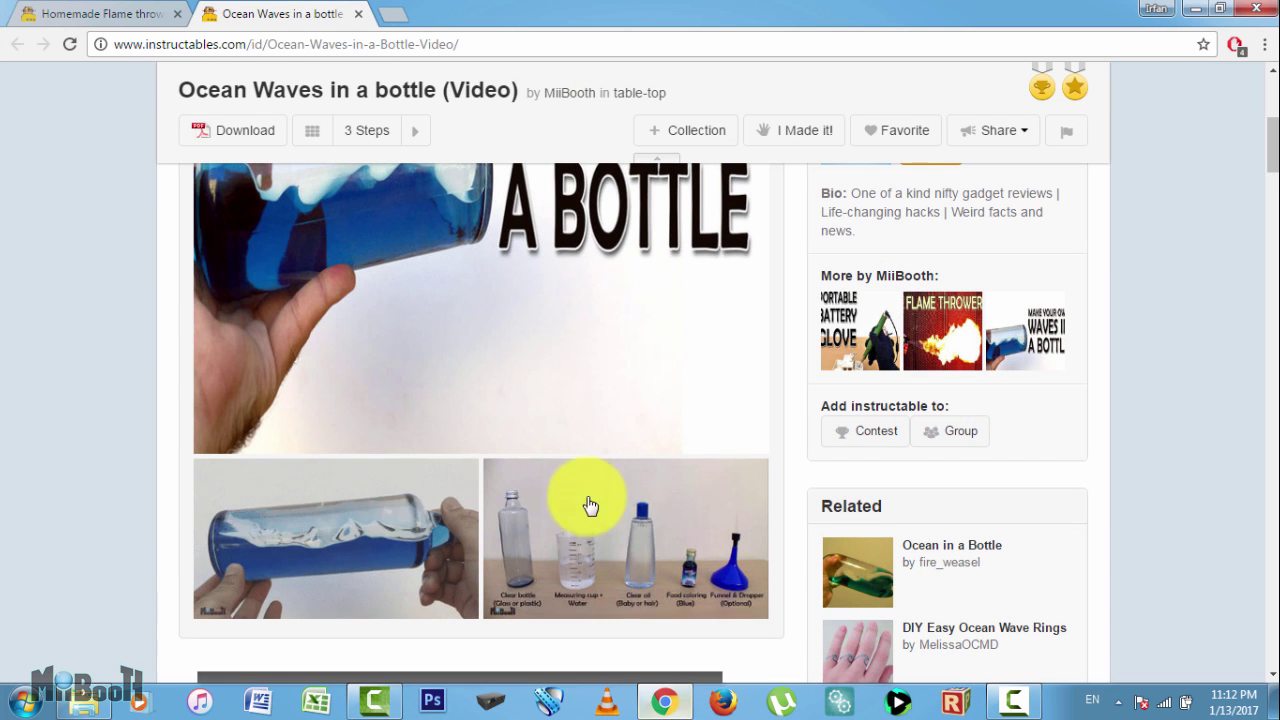
left_click(399, 515)
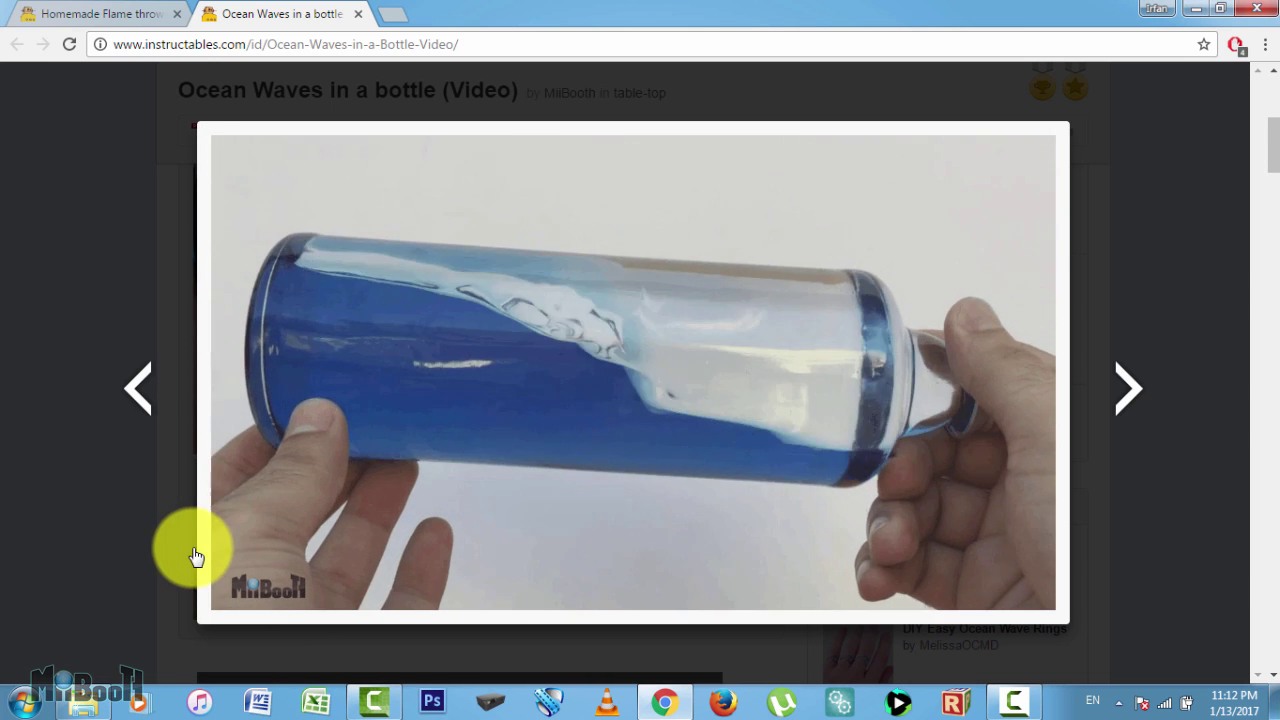
left_click(131, 14)
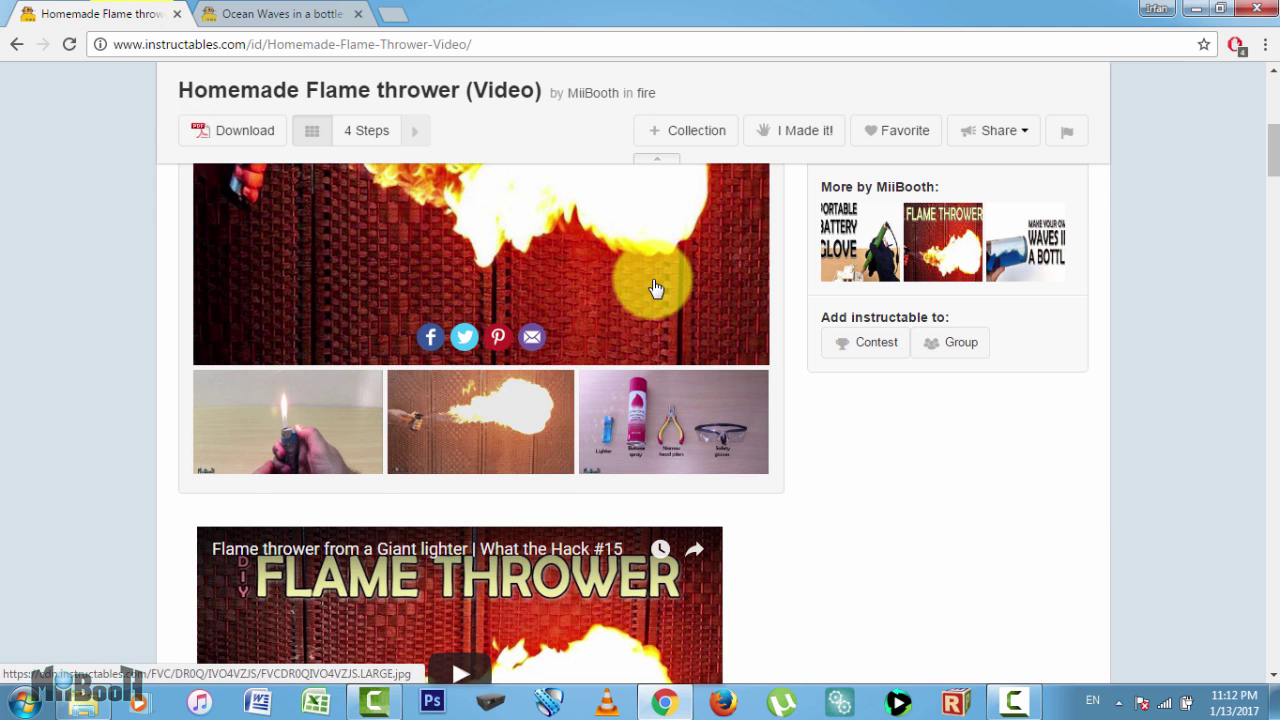
left_click_drag(1262, 150, 1268, 370)
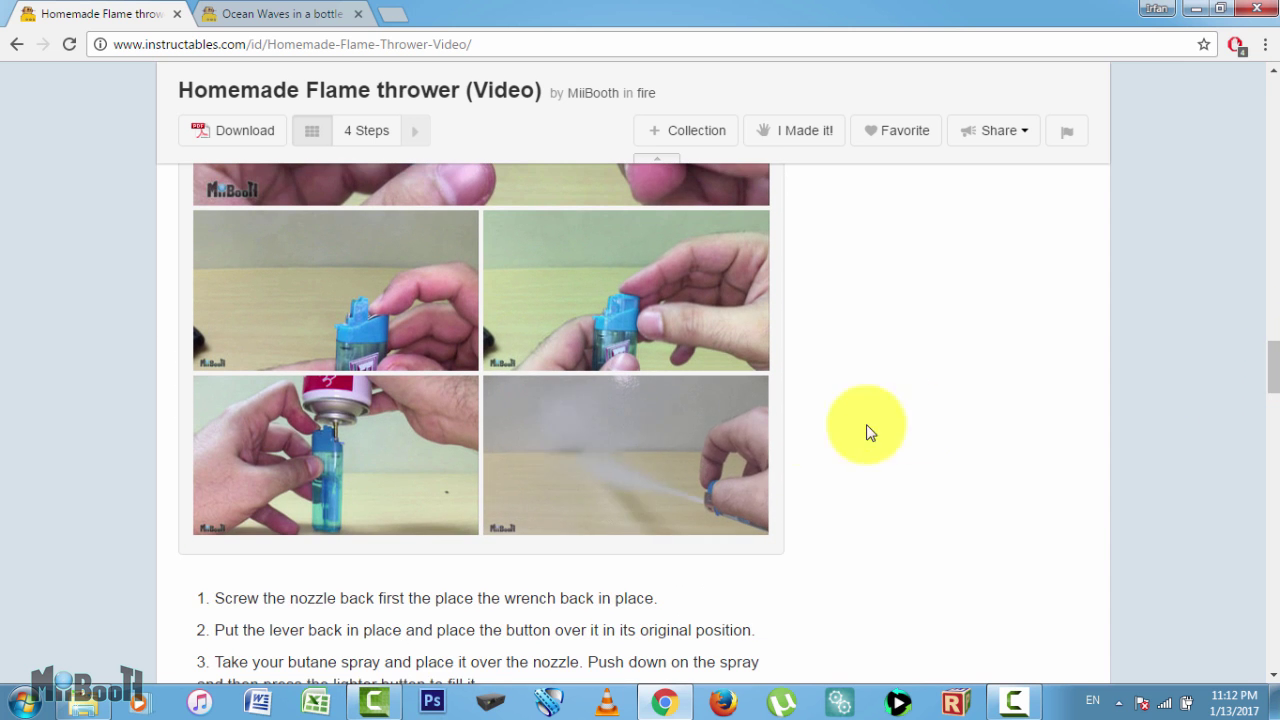
left_click(717, 428)
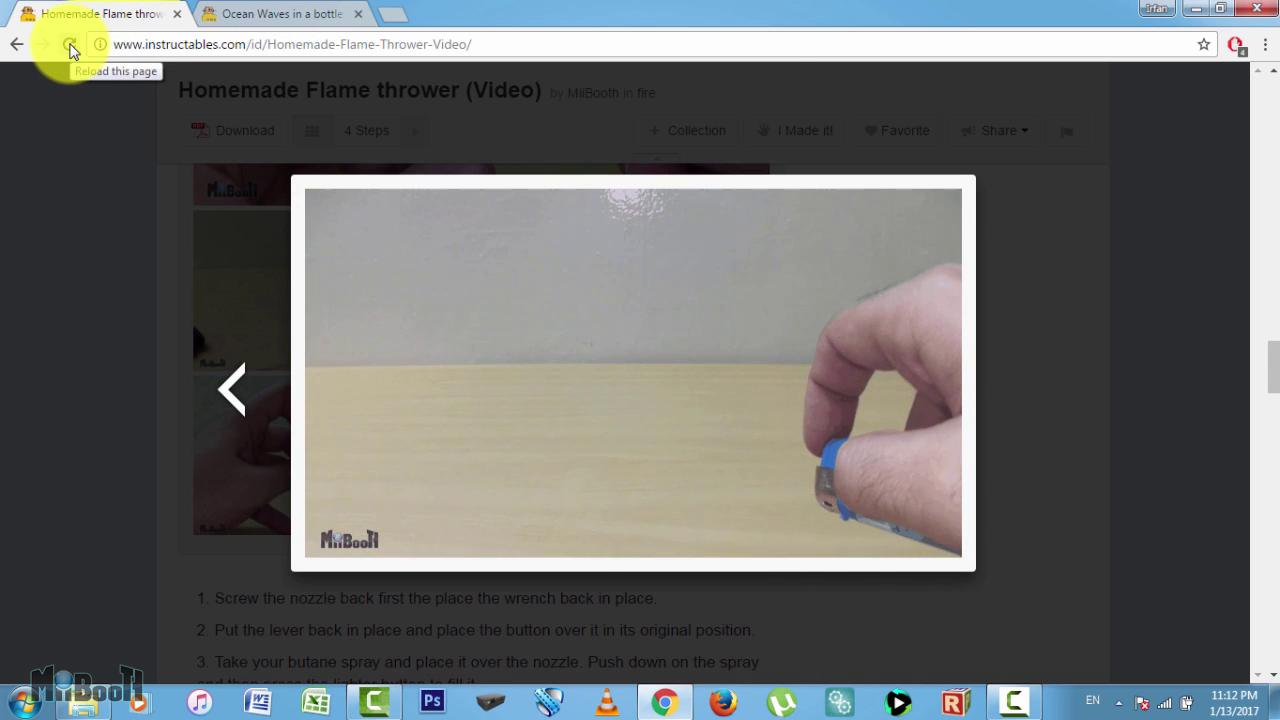
left_click(250, 10)
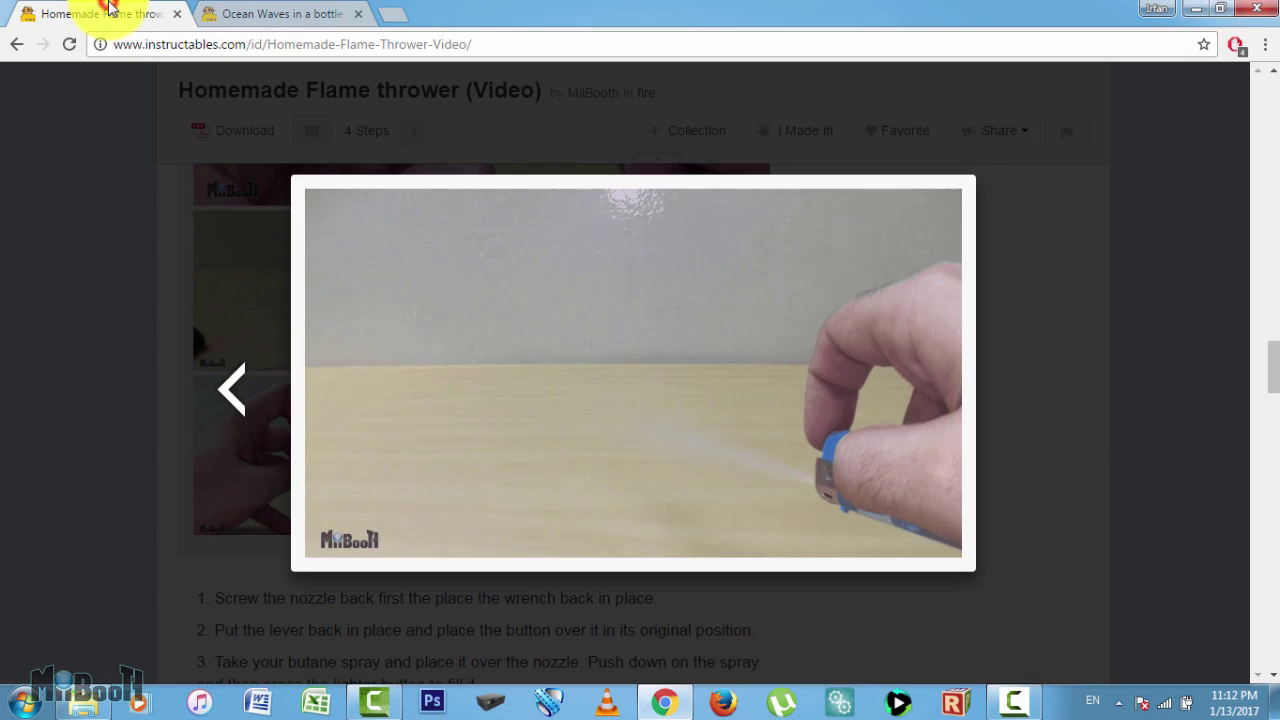
scroll(1180, 363, "up", 2)
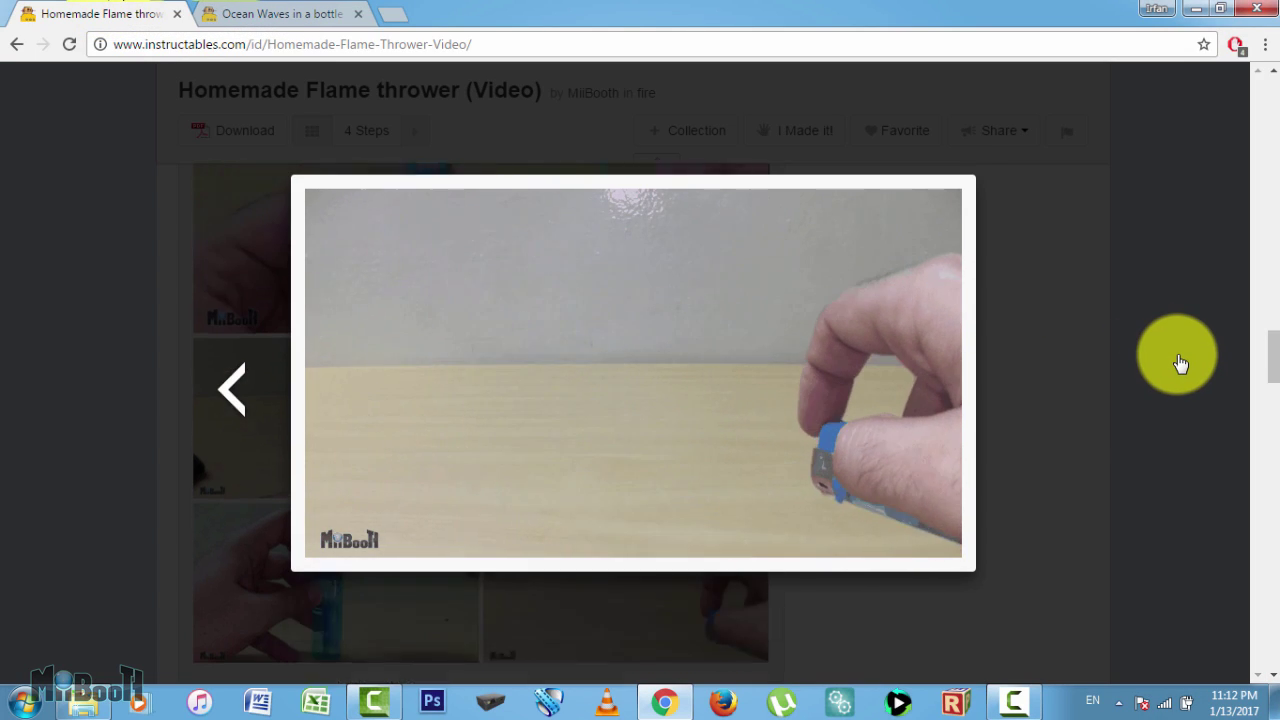
left_click(1180, 363)
scroll(1180, 363, "up", 8)
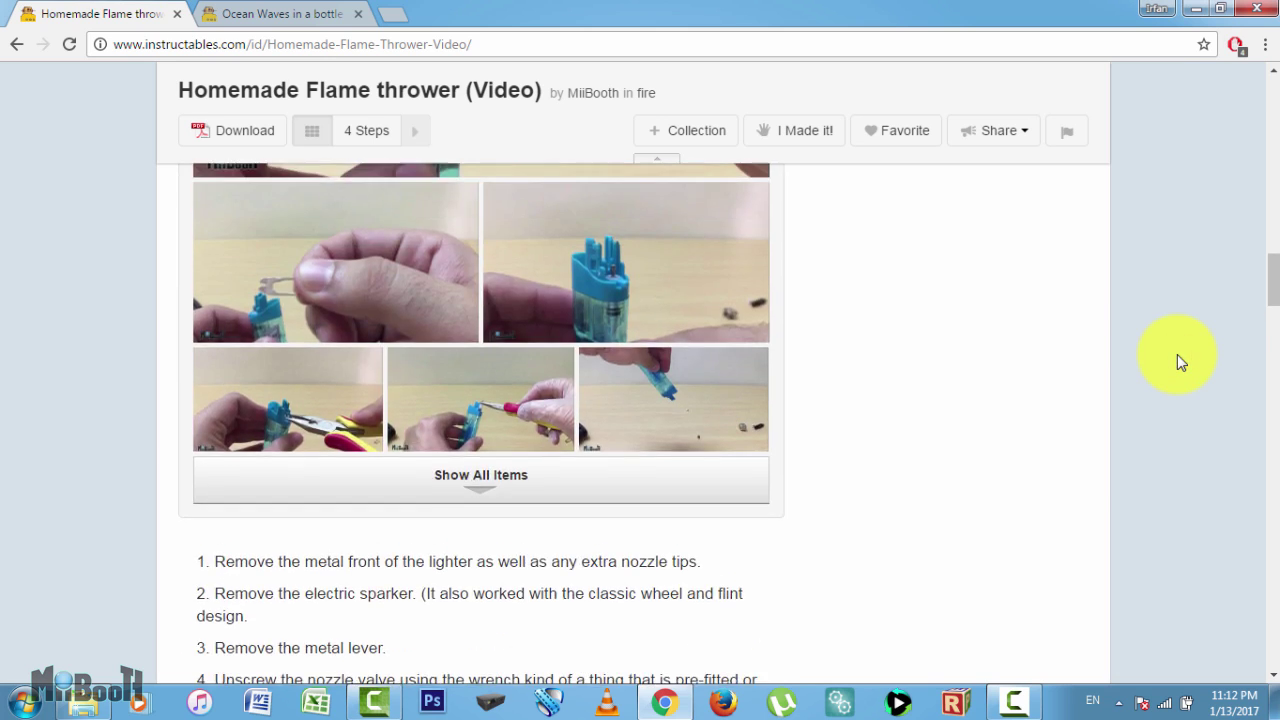
scroll(1178, 353, "up", 10)
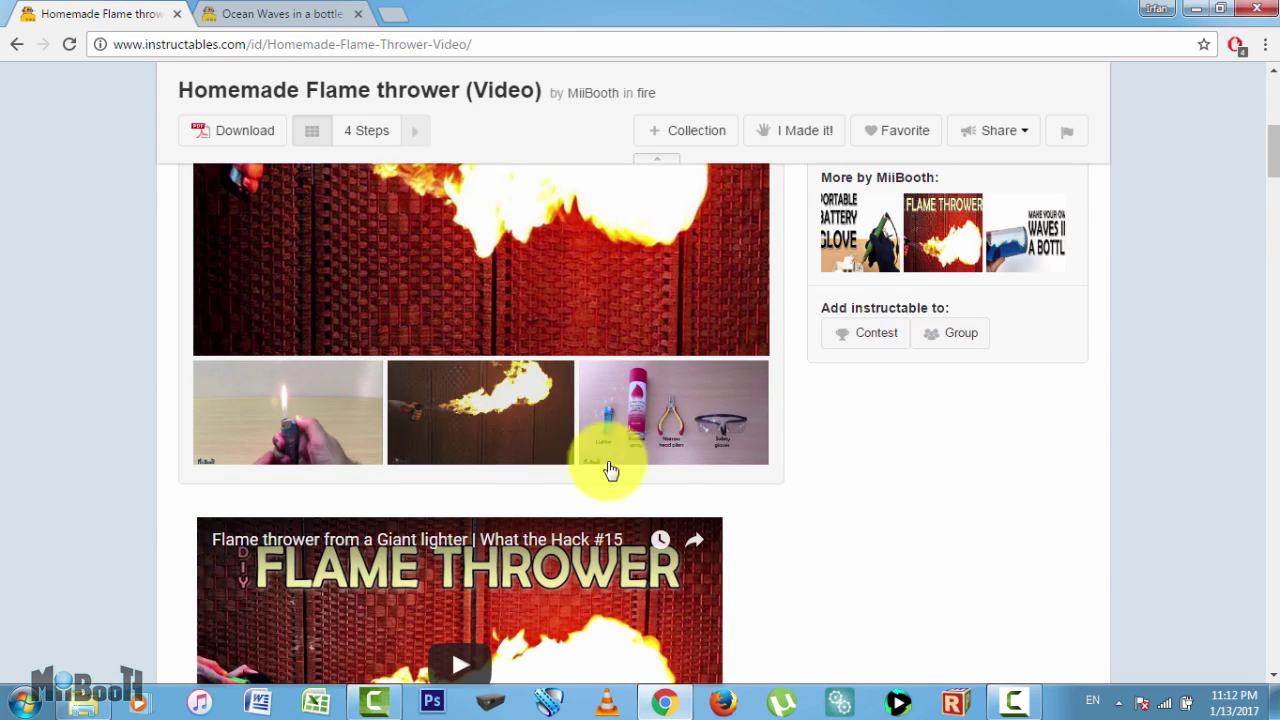
left_click(514, 406)
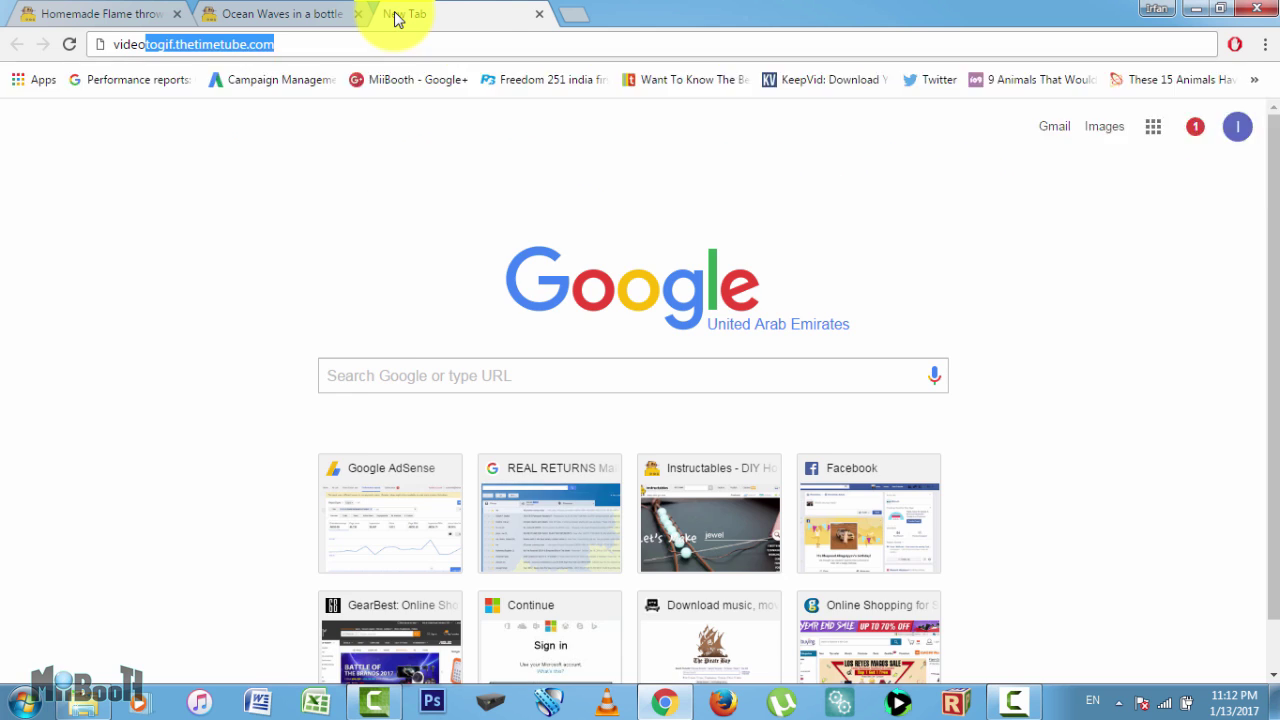
Open videotogif.thetimetube.com and load the local video DIY Lighter flame thrower project.mp4
key("Return")
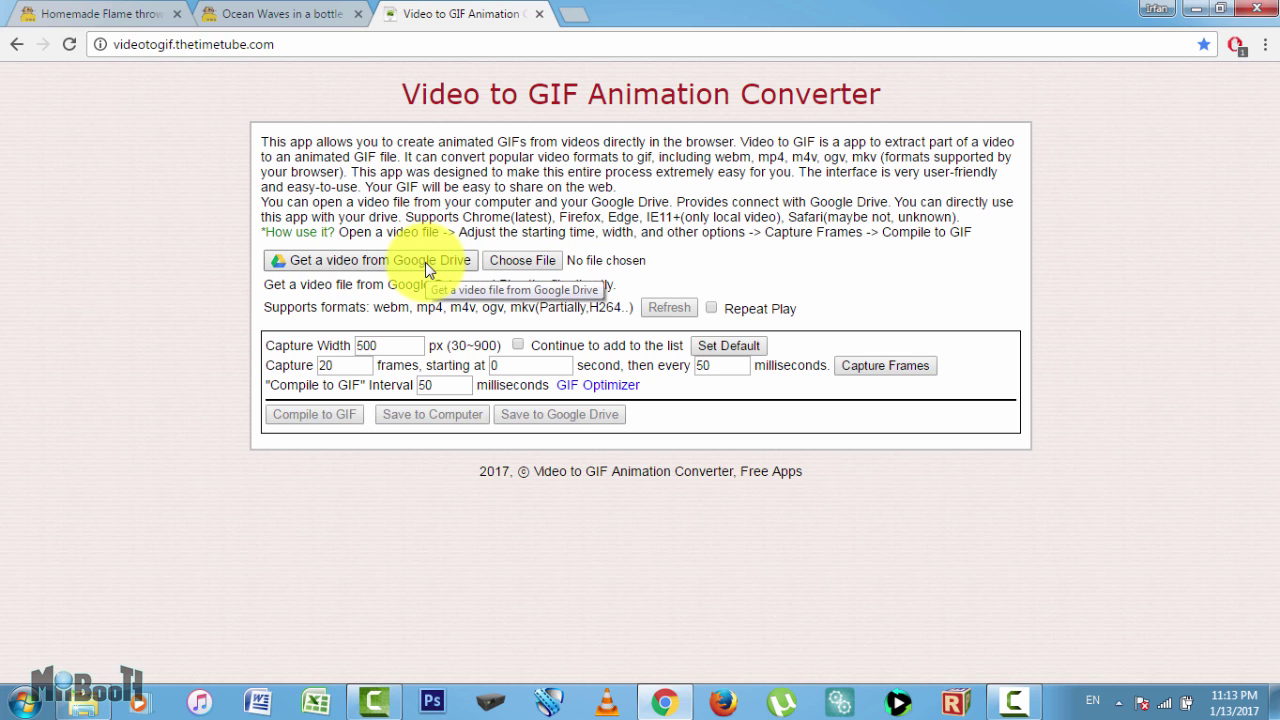
left_click(510, 262)
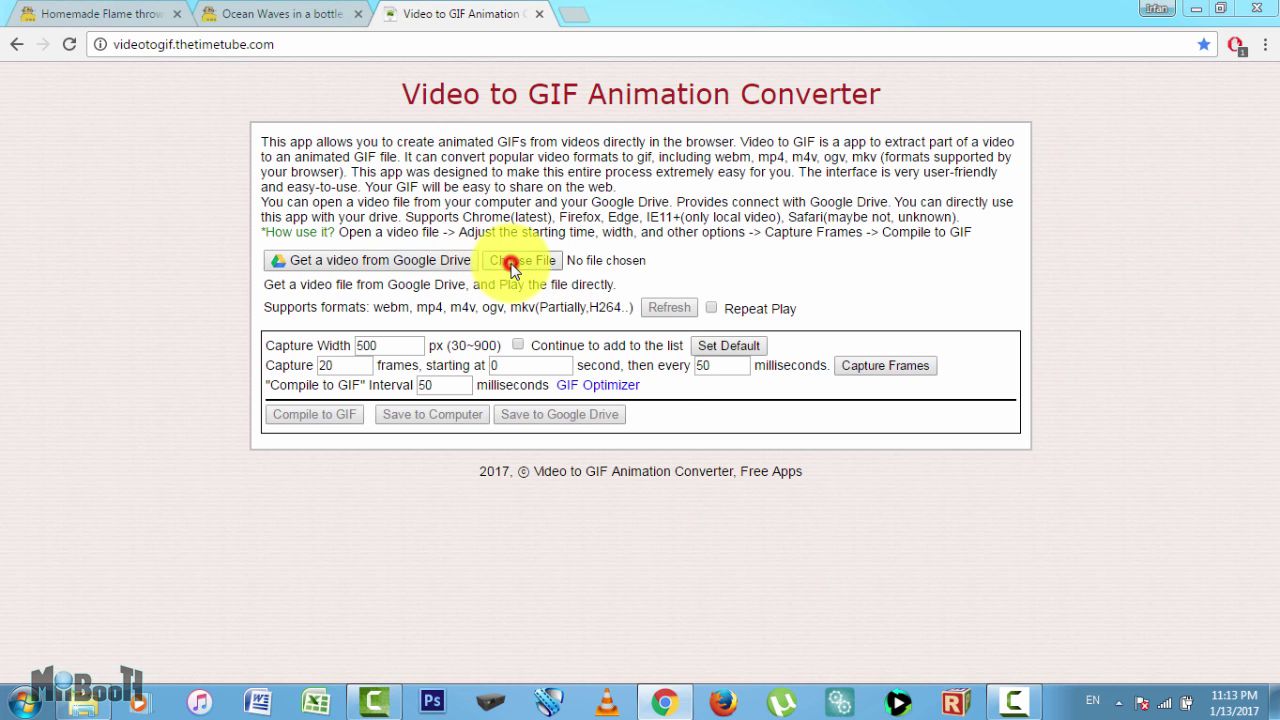
left_click(384, 295)
left_click(503, 545)
Try enlarging the crop box for the capture area, then select the entire video area instead
left_click_drag(1272, 260, 1271, 451)
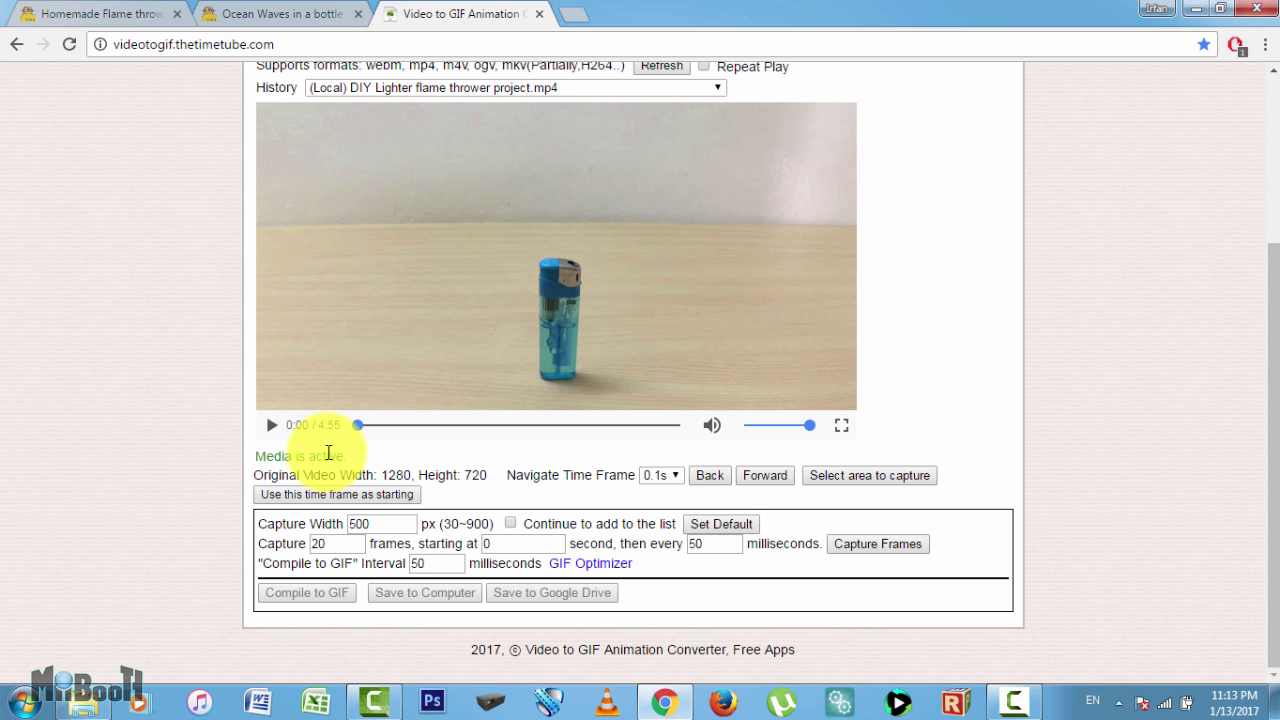
scroll(327, 453, "up", 3)
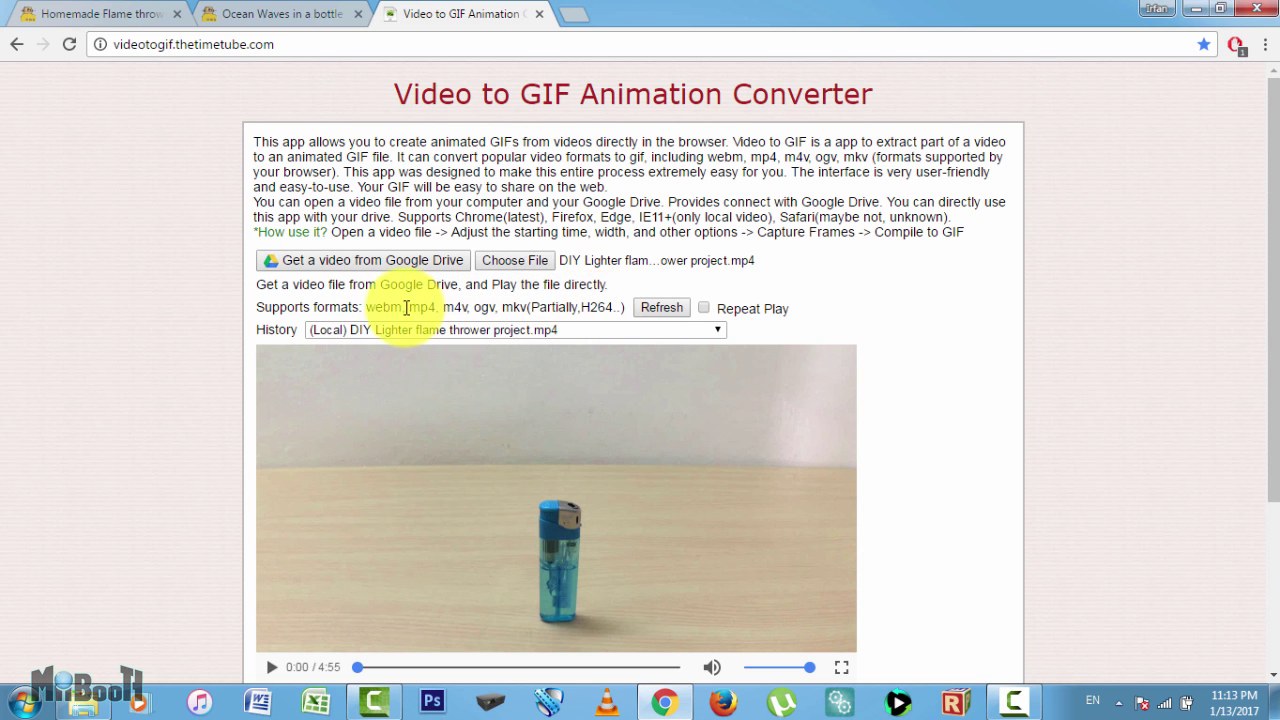
scroll(505, 444, "down", 3)
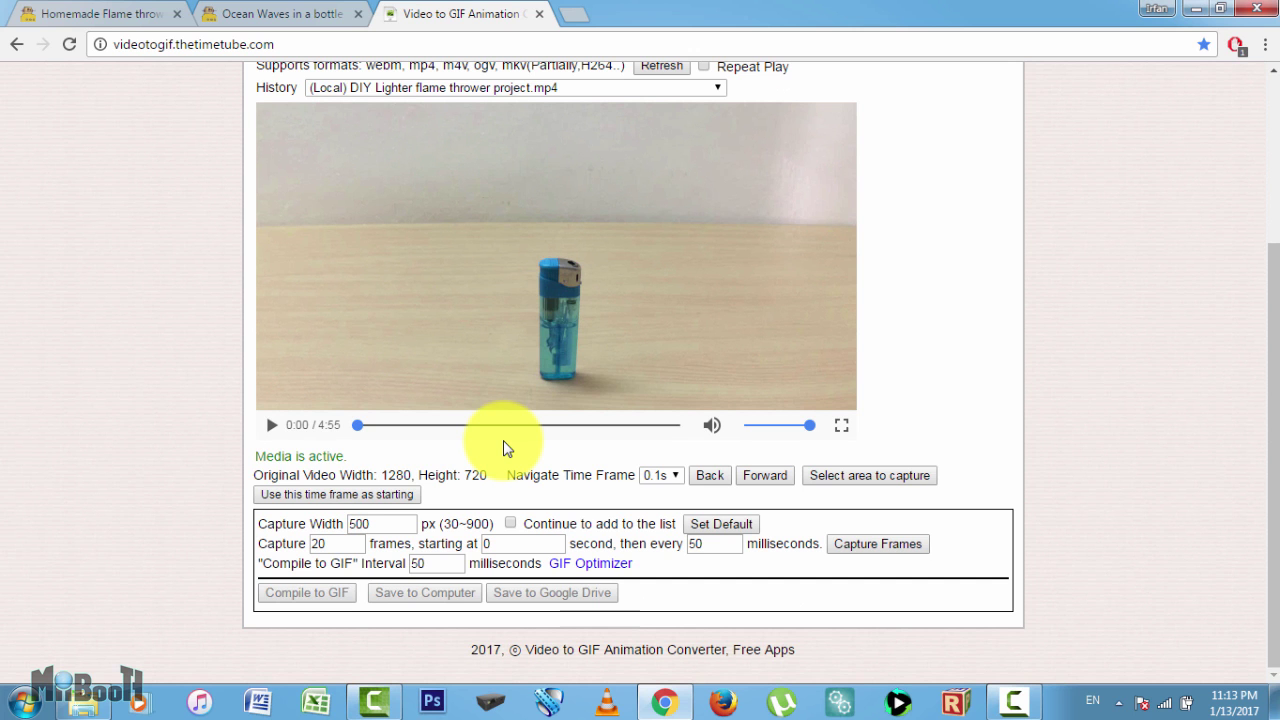
left_click(855, 480)
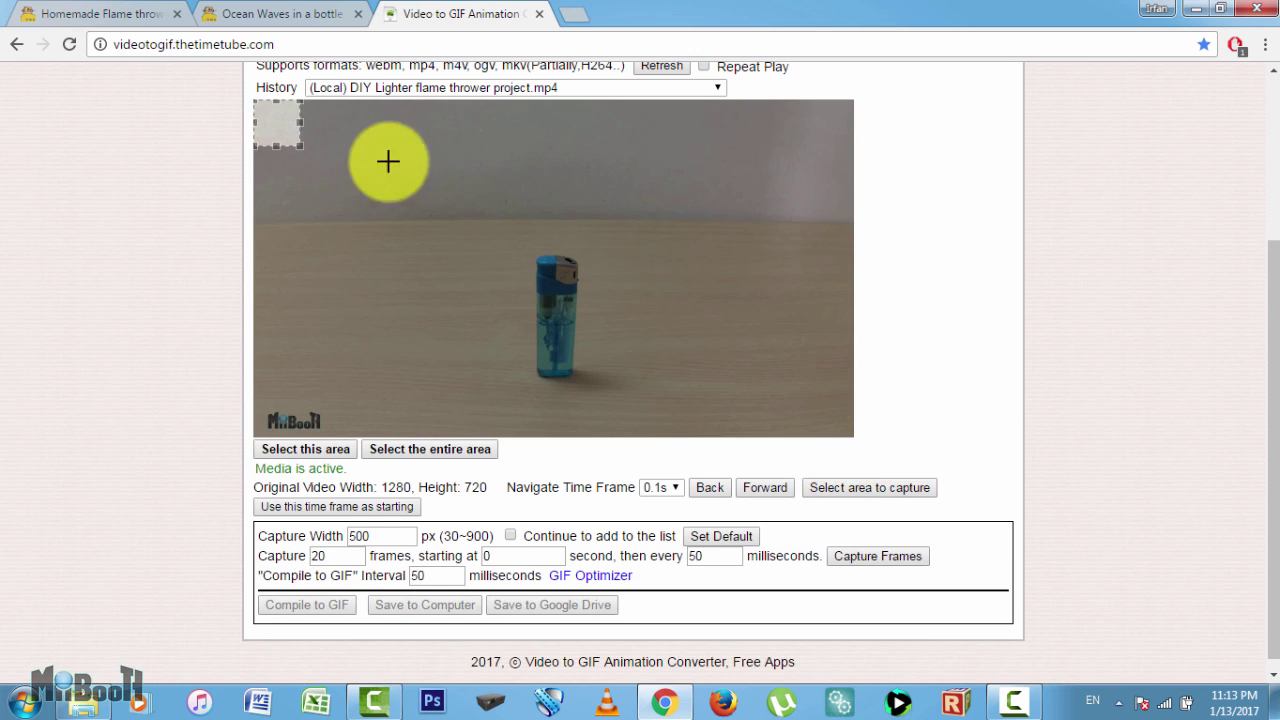
left_click_drag(303, 148, 527, 323)
left_click(480, 455)
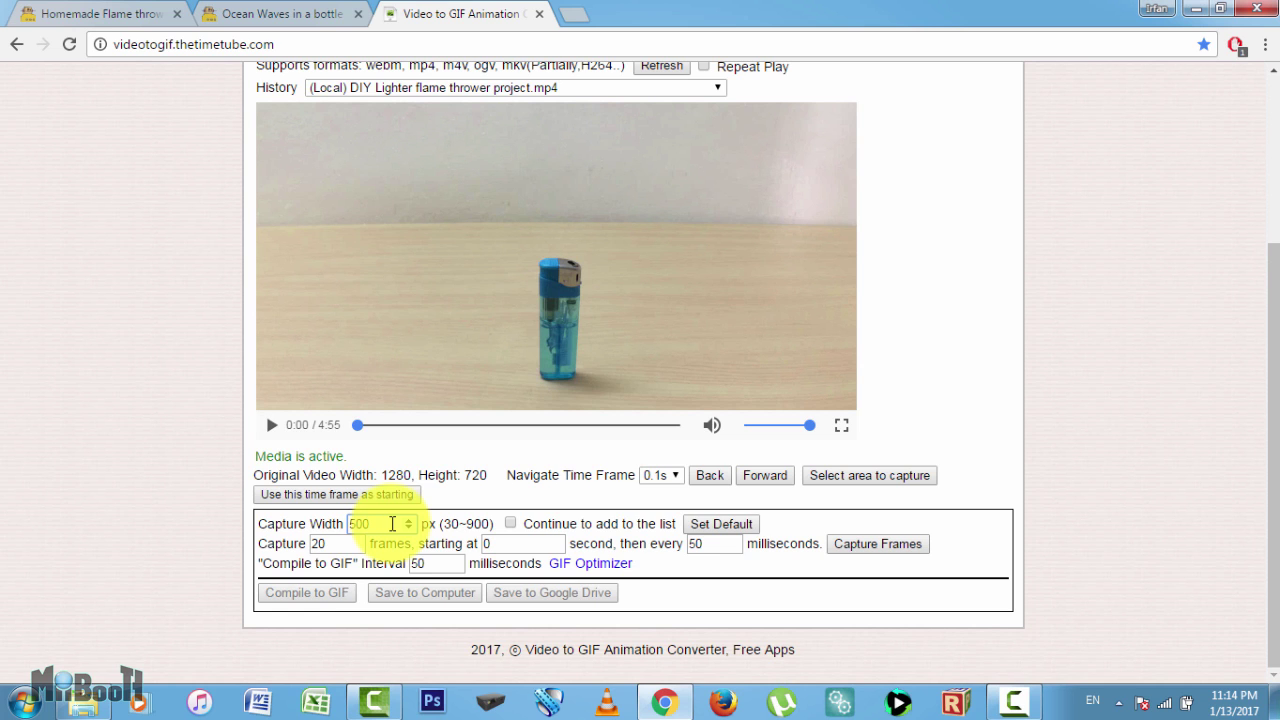
Seek the video to the flame burst at 4:09 and use that time frame as the capture start
left_click(410, 525)
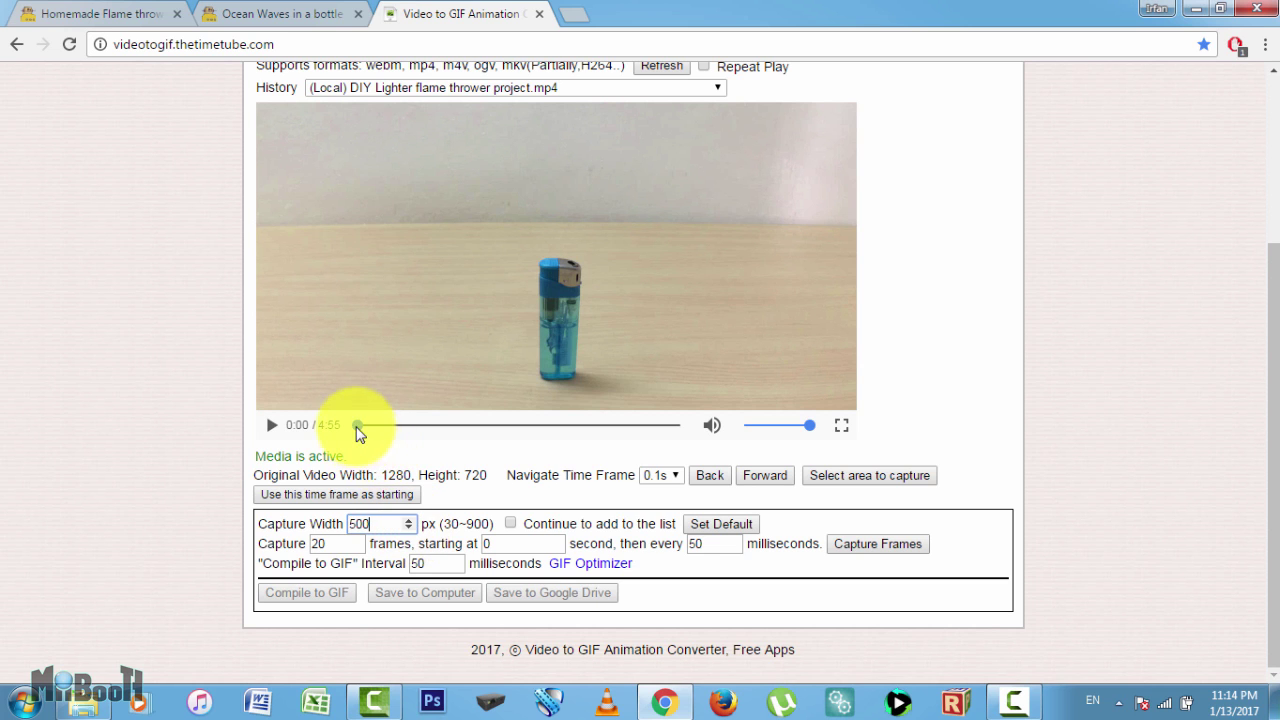
left_click_drag(357, 425, 601, 434)
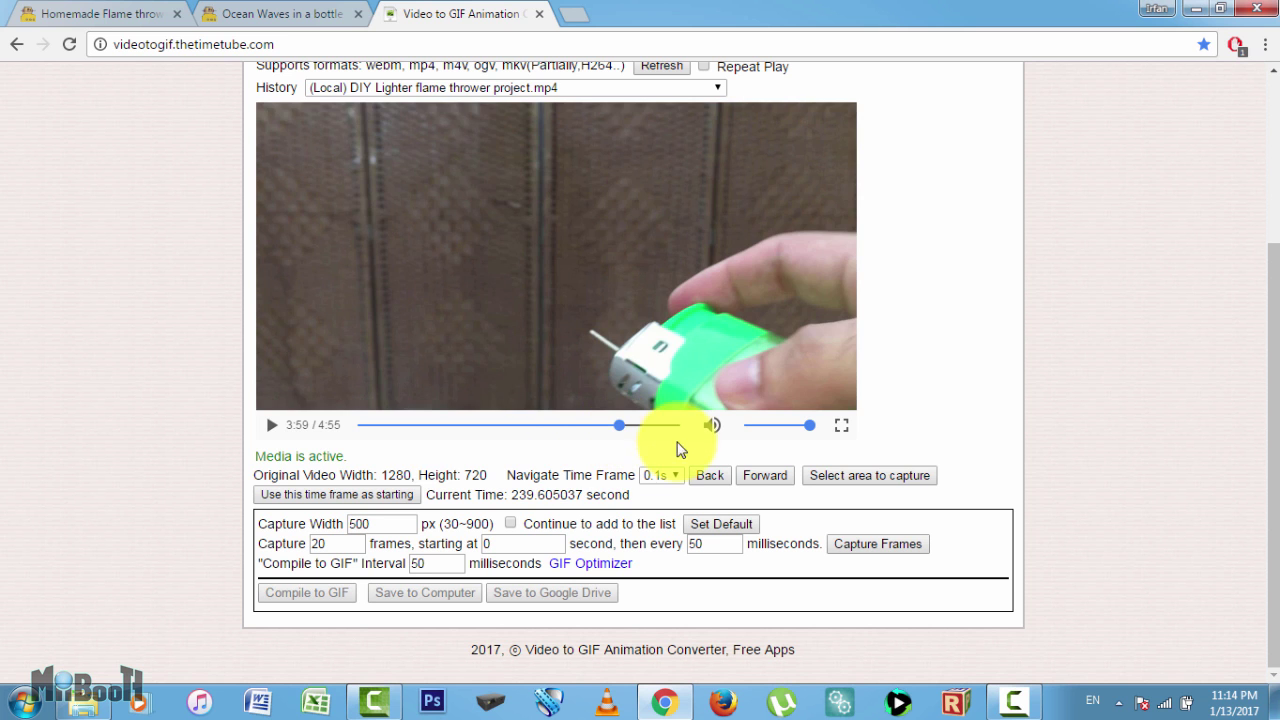
left_click(757, 476)
left_click(757, 476)
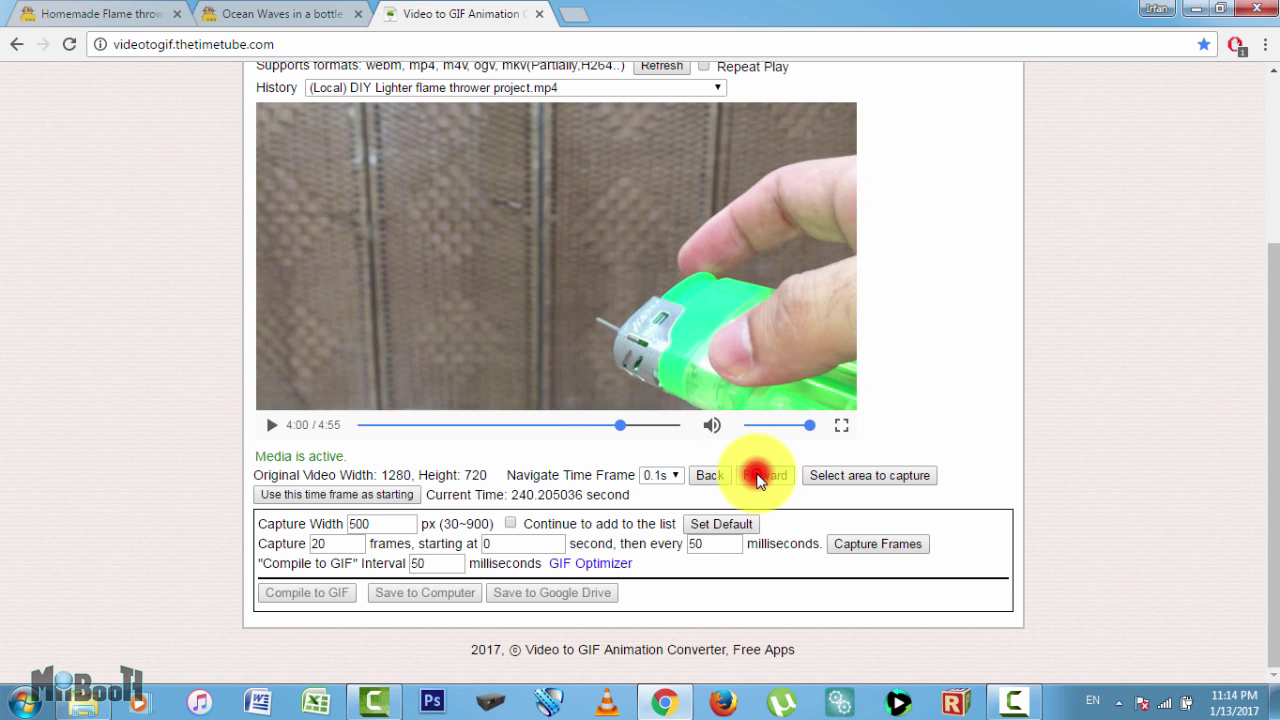
left_click(757, 476)
left_click(757, 476)
left_click(757, 476)
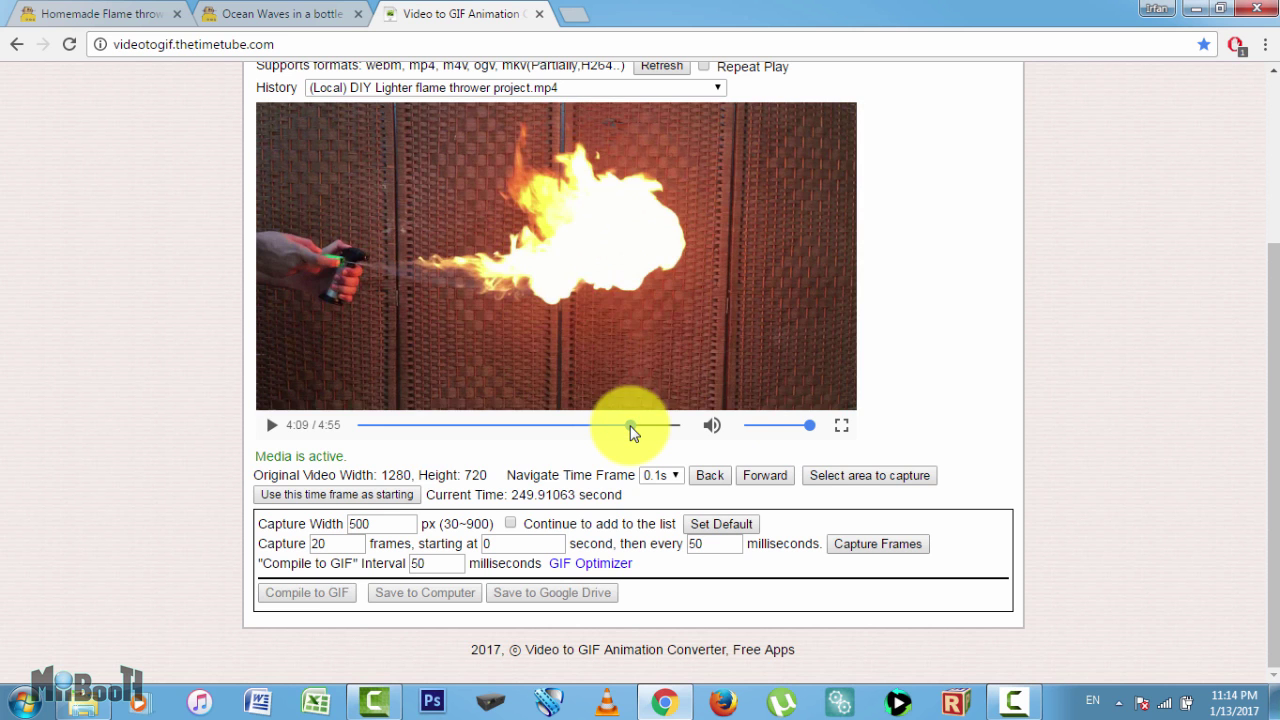
left_click(383, 500)
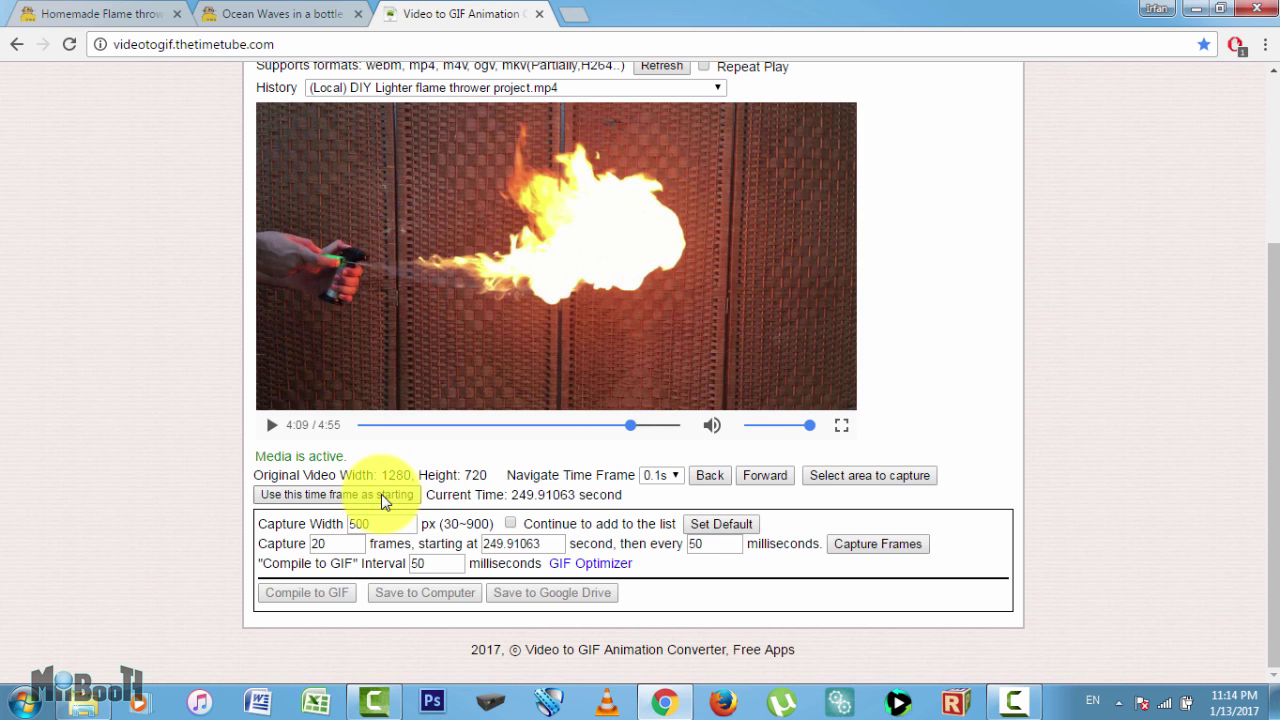
Capture 20 frames at 500 px width from the chosen start time, one every 50 milliseconds
left_click(337, 543)
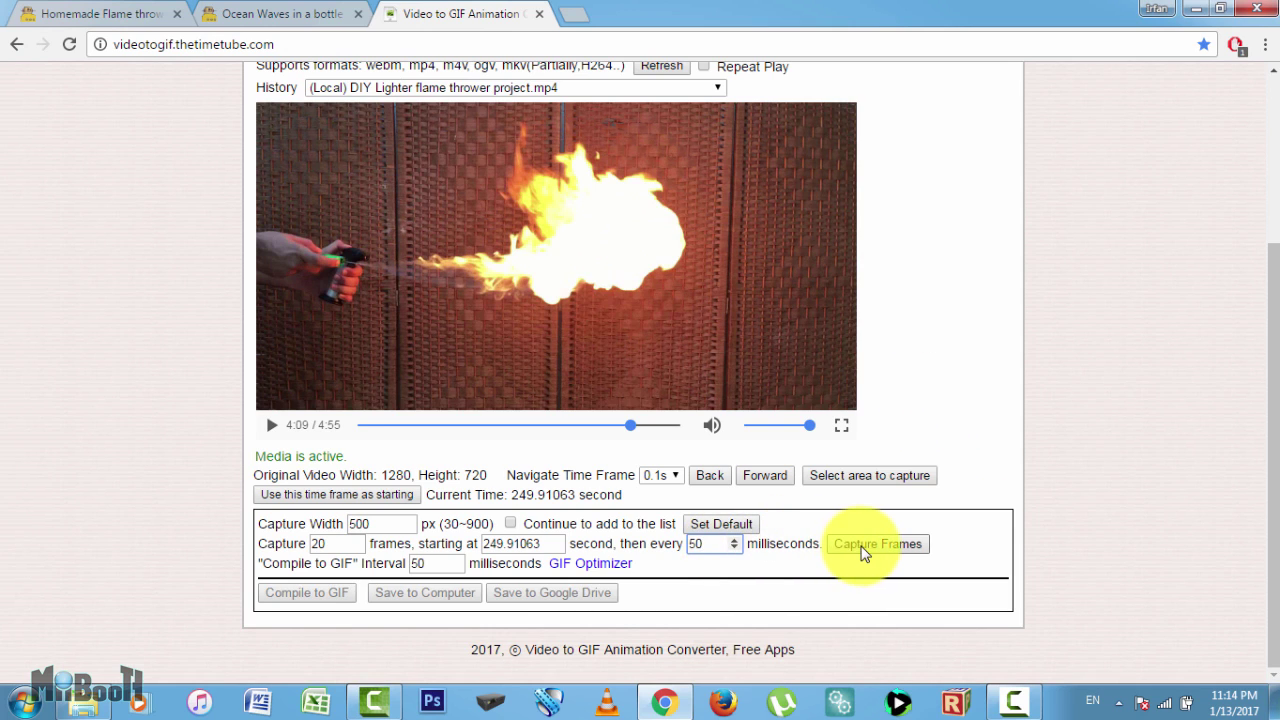
left_click(864, 553)
left_click_drag(1257, 343, 1275, 390)
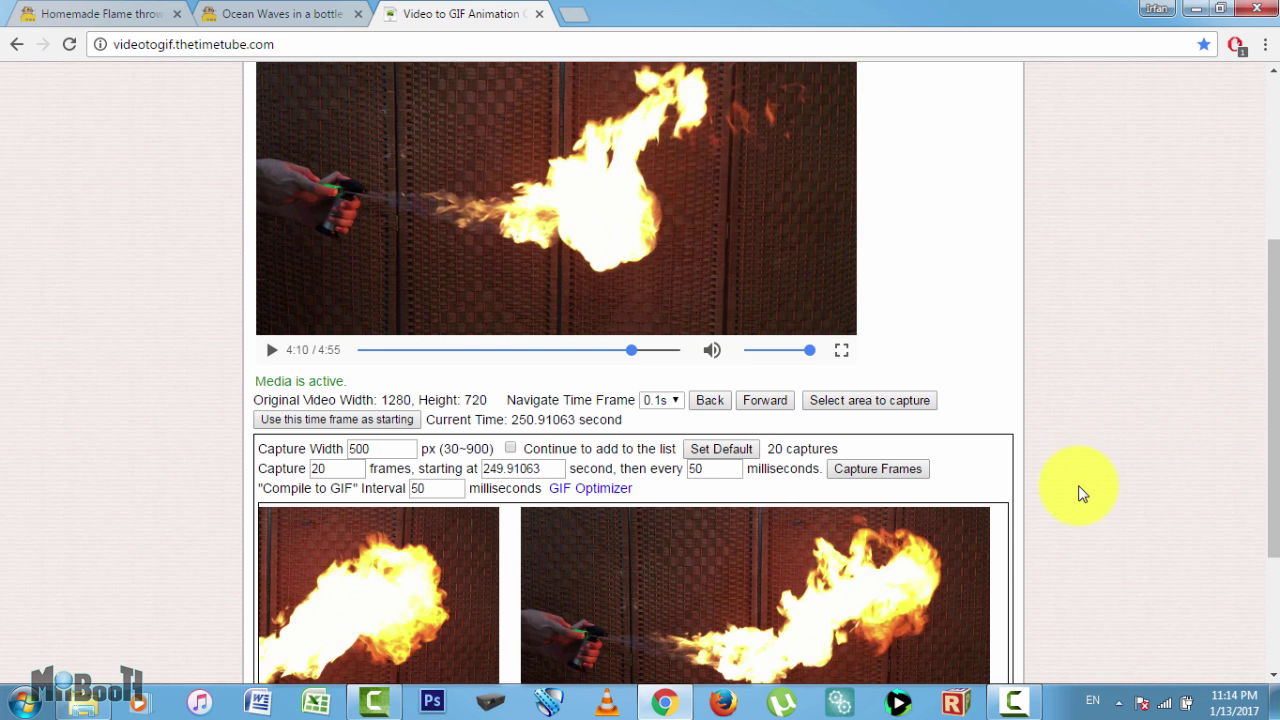
scroll(1257, 373, "down", 2)
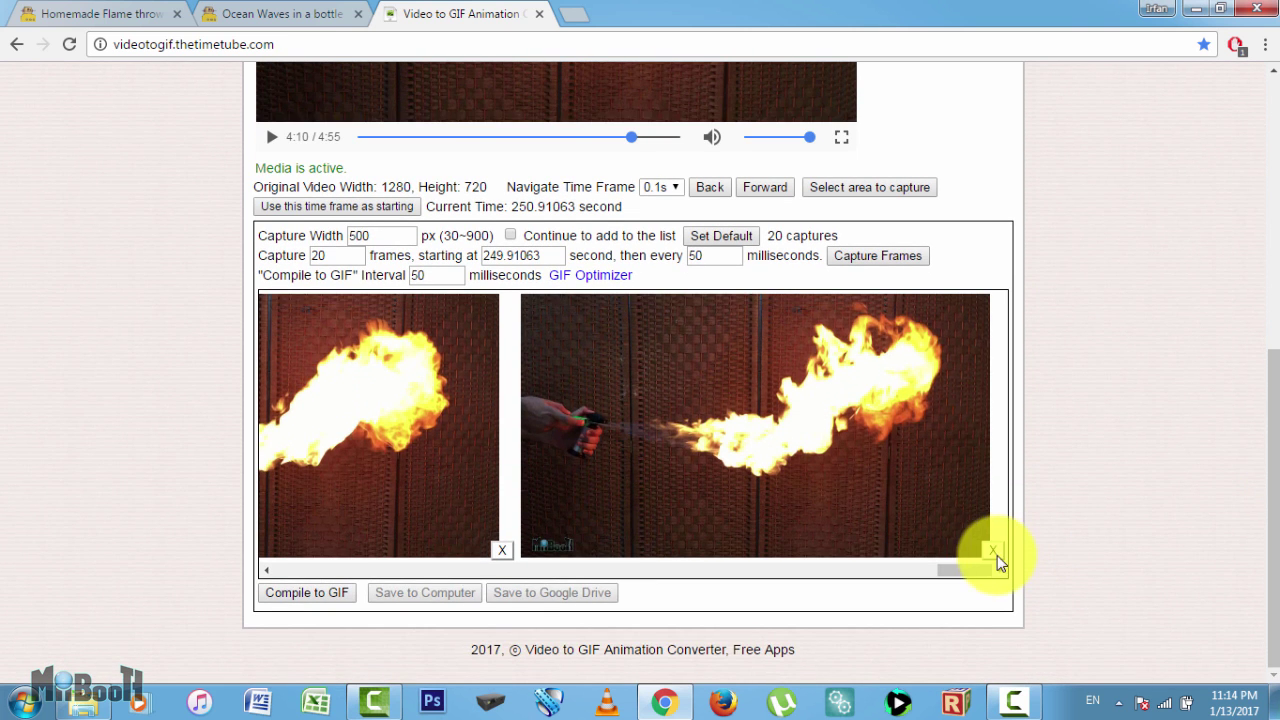
Review the captured frames back to the first one, compile them to a GIF and save it to the computer
left_click_drag(943, 571, 282, 583)
left_click(292, 594)
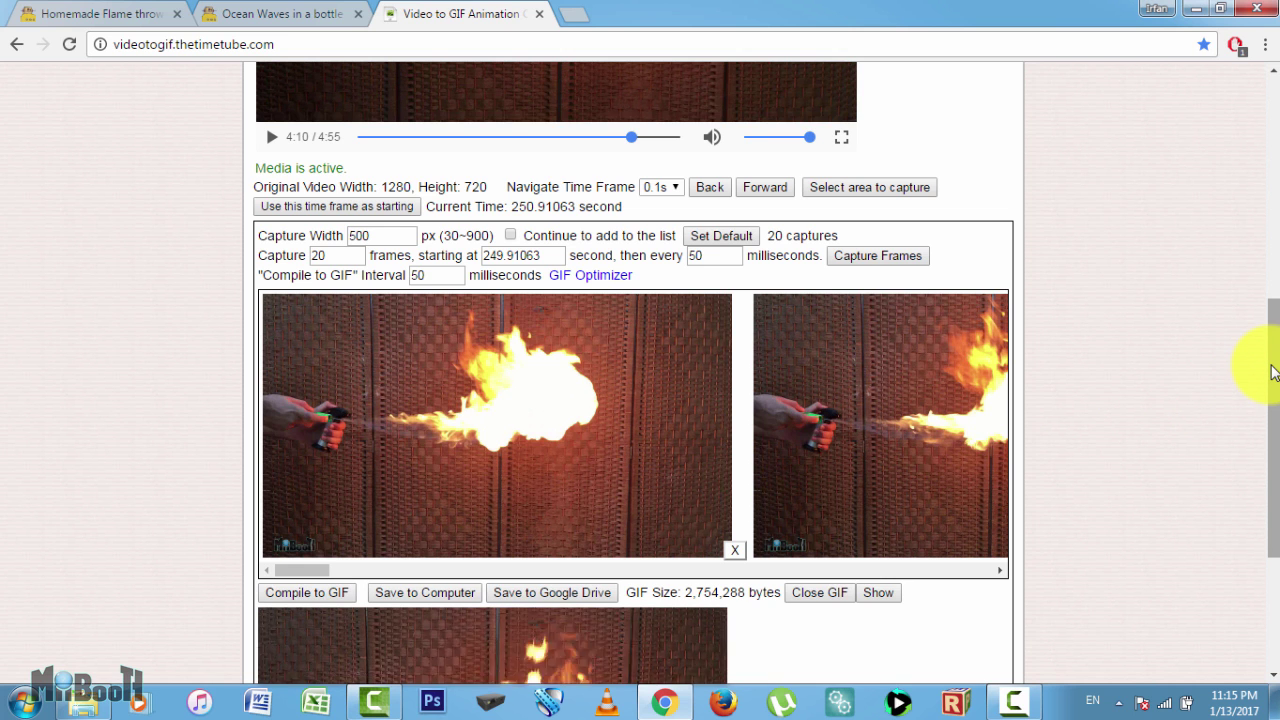
left_click_drag(1272, 372, 1257, 491)
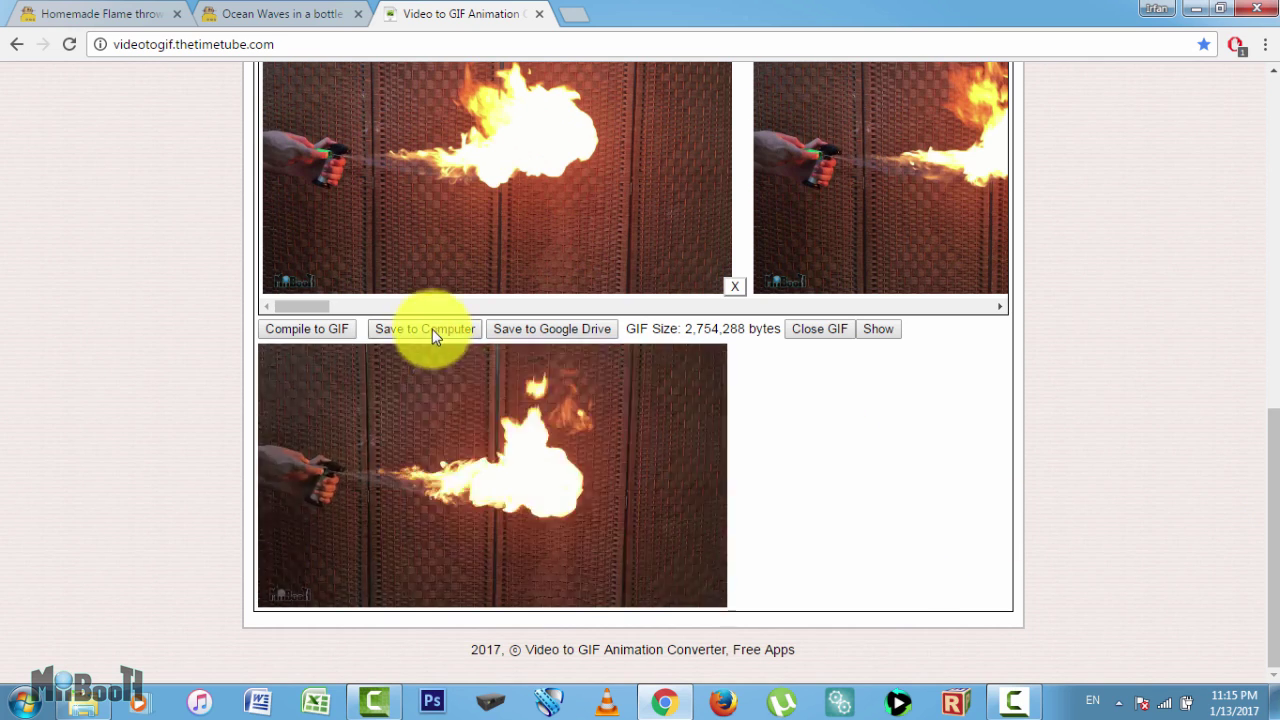
left_click(431, 326)
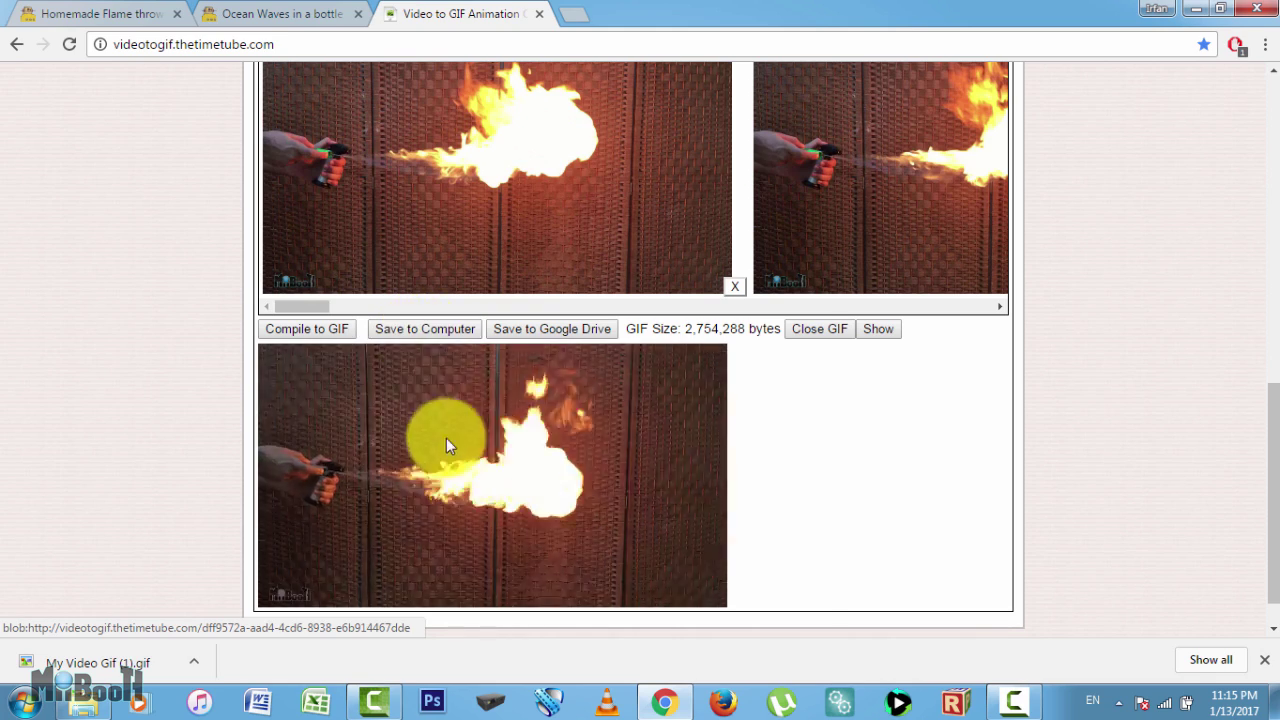
Show the downloaded My Video Gif (1).gif in its Downloads folder
left_click(194, 661)
left_click(227, 600)
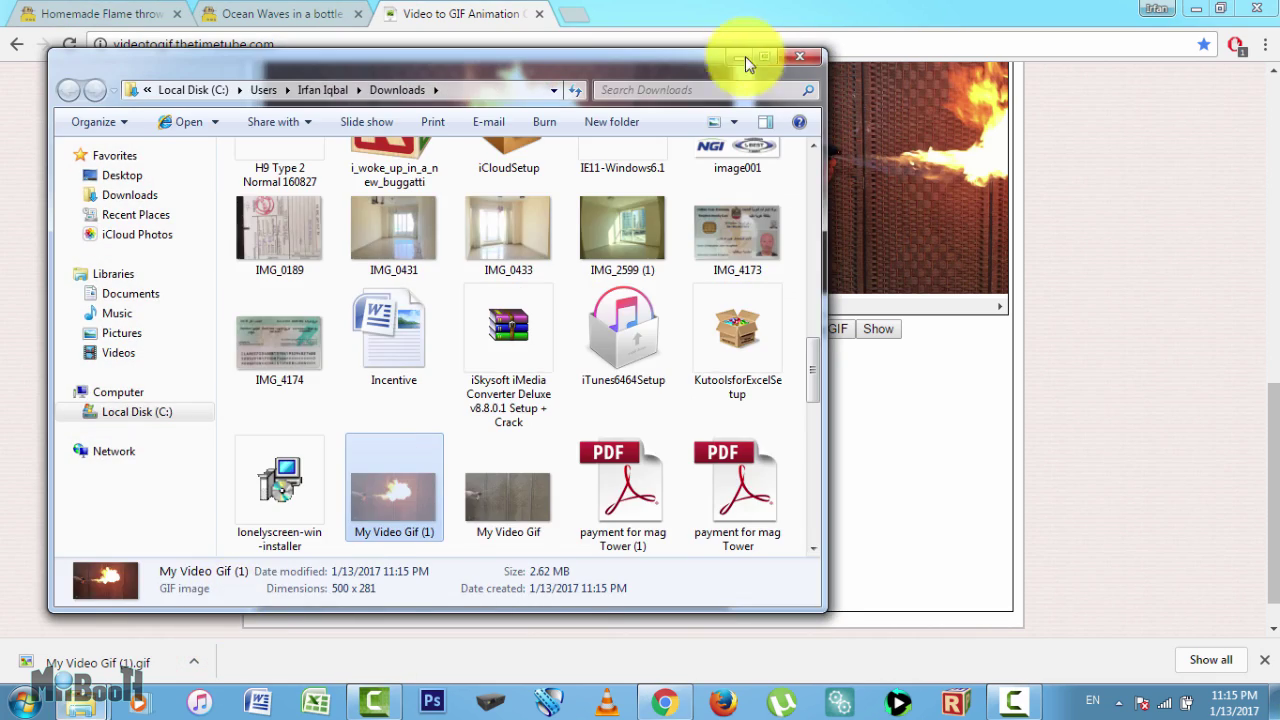
left_click(766, 58)
Browse to the Video folder inside 17) DIY GIF file and upload and paste the downloaded GIF there
left_click(80, 703)
left_click(236, 170)
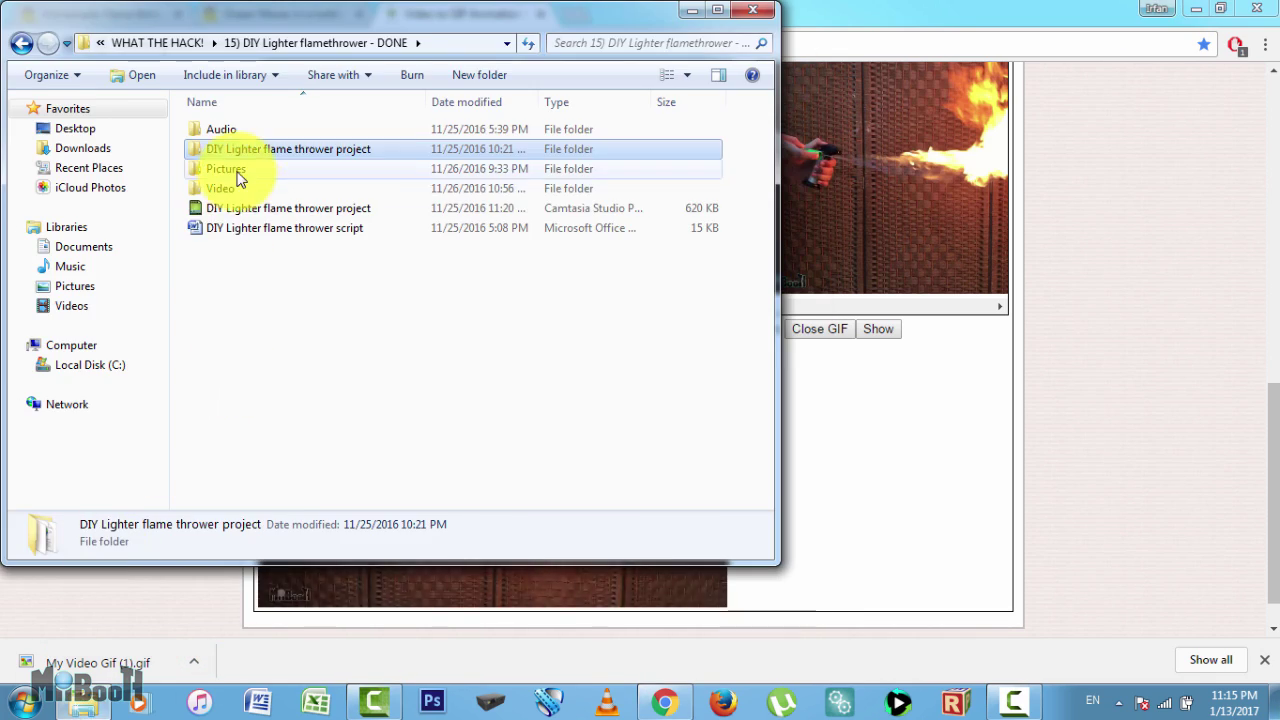
double_click(236, 170)
left_click(214, 42)
left_click(186, 42)
double_click(310, 442)
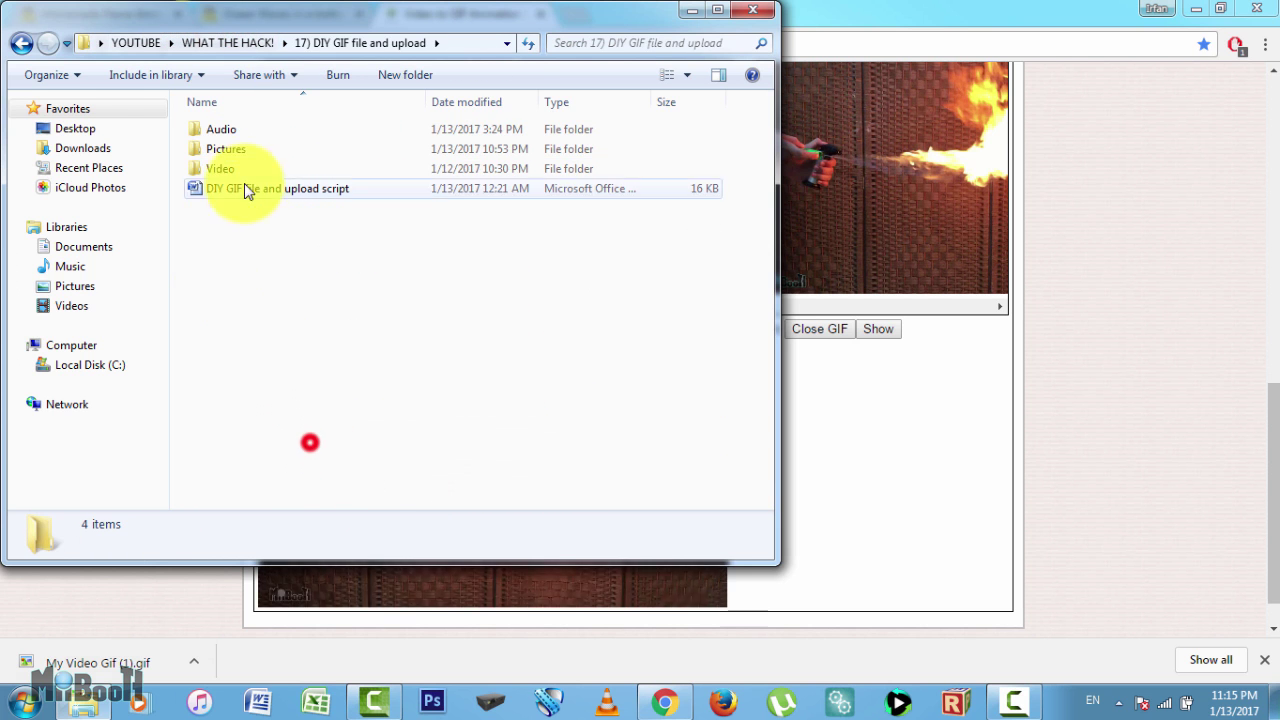
double_click(214, 150)
left_click(243, 42)
double_click(223, 172)
right_click(225, 243)
left_click(309, 413)
Rename the pasted GIF file as Flamethrower gif
key("F2")
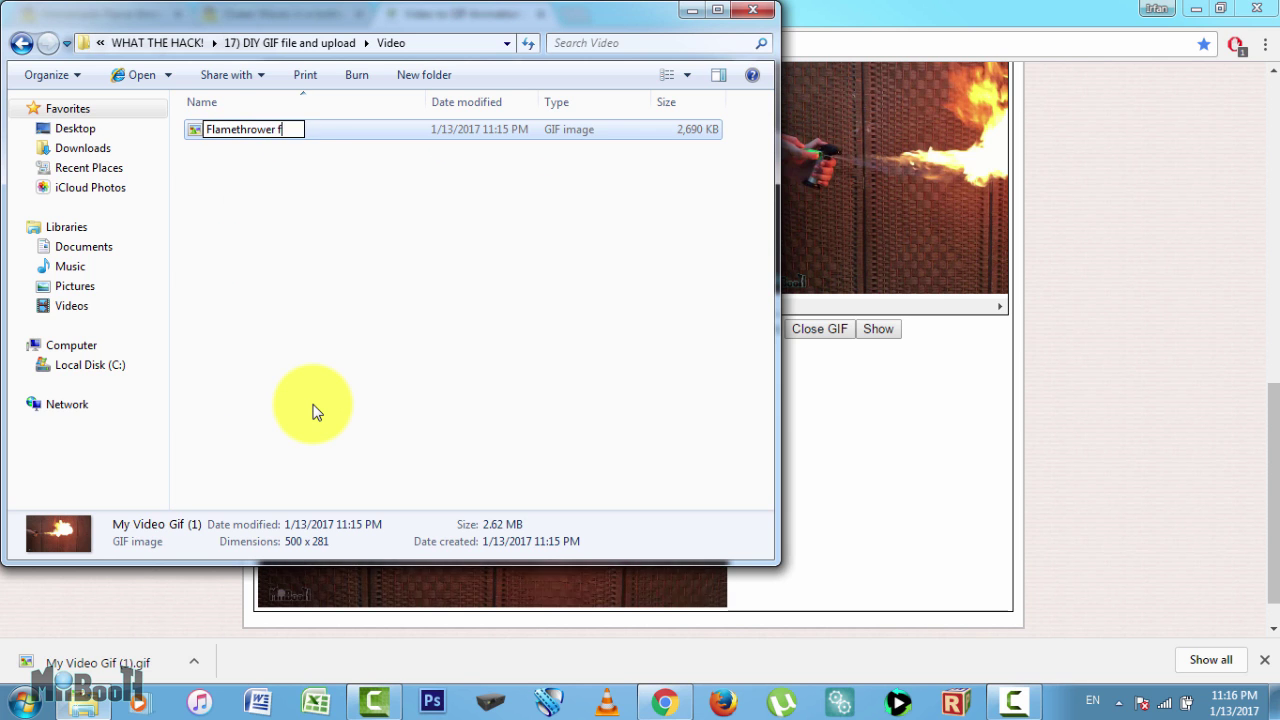
type("Flamethrower gif")
key("Return")
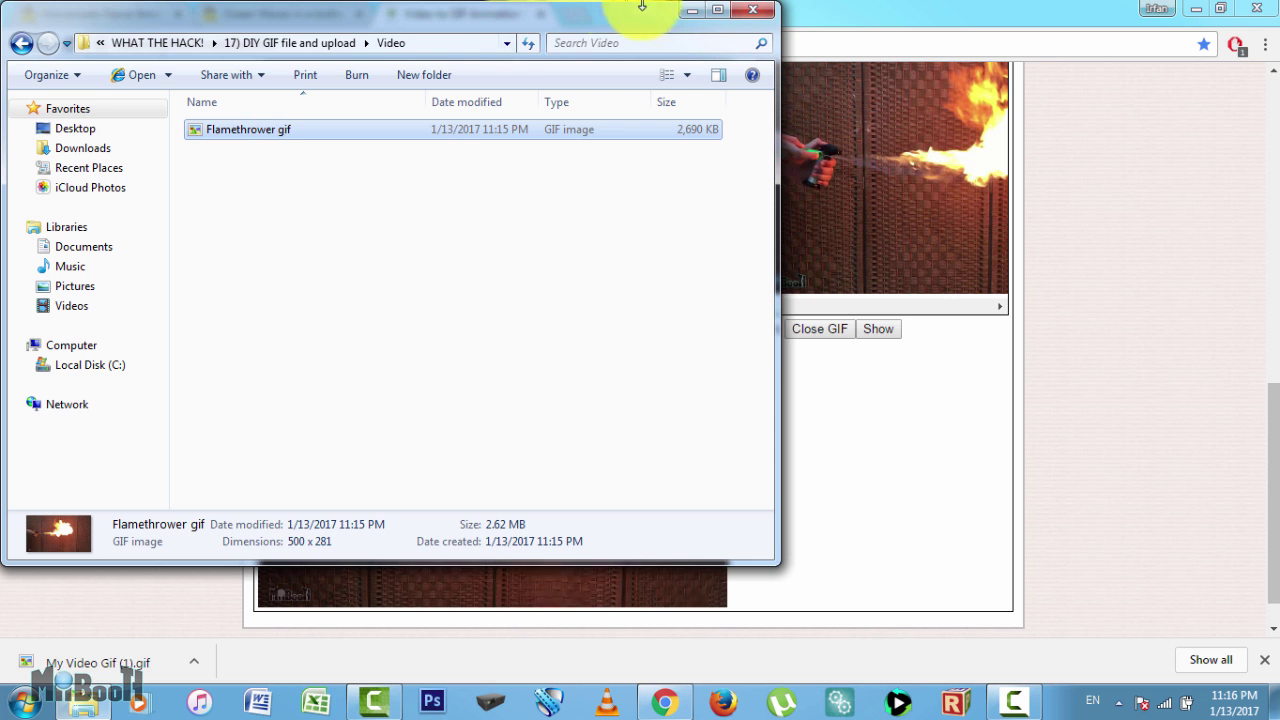
Put the file window away and open Google Drive in a new browser tab
left_click(688, 12)
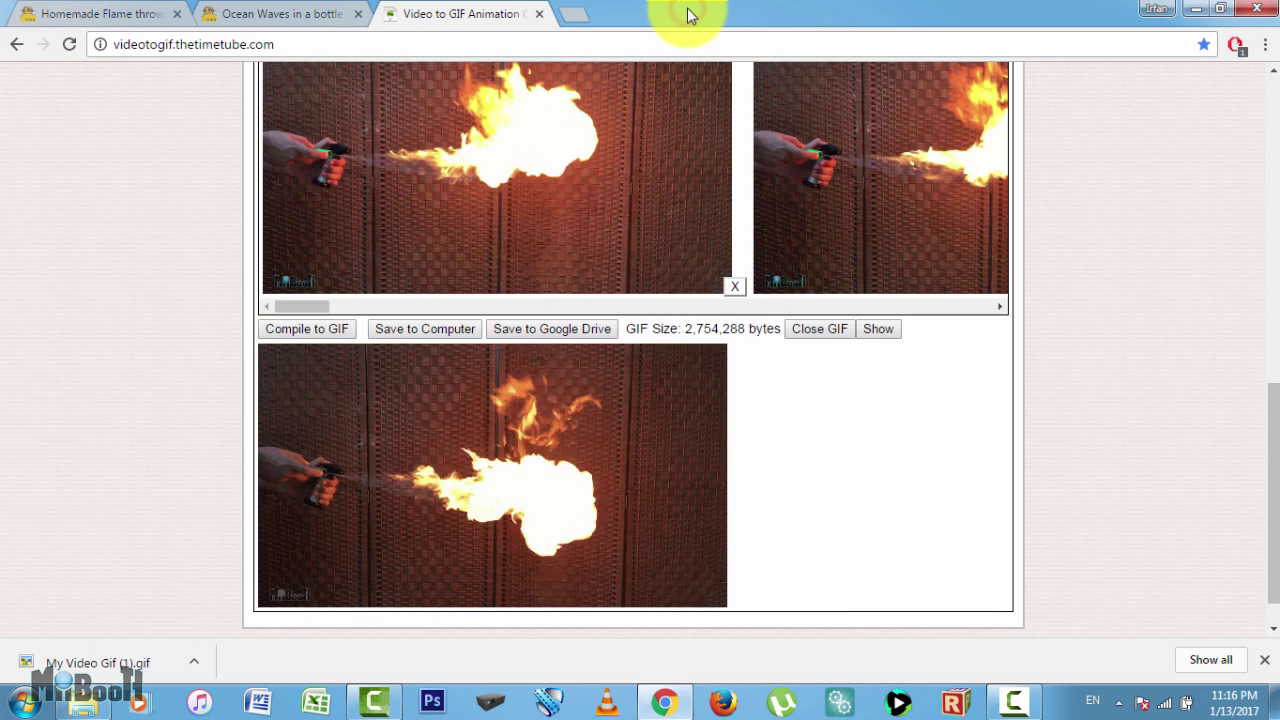
left_click(575, 14)
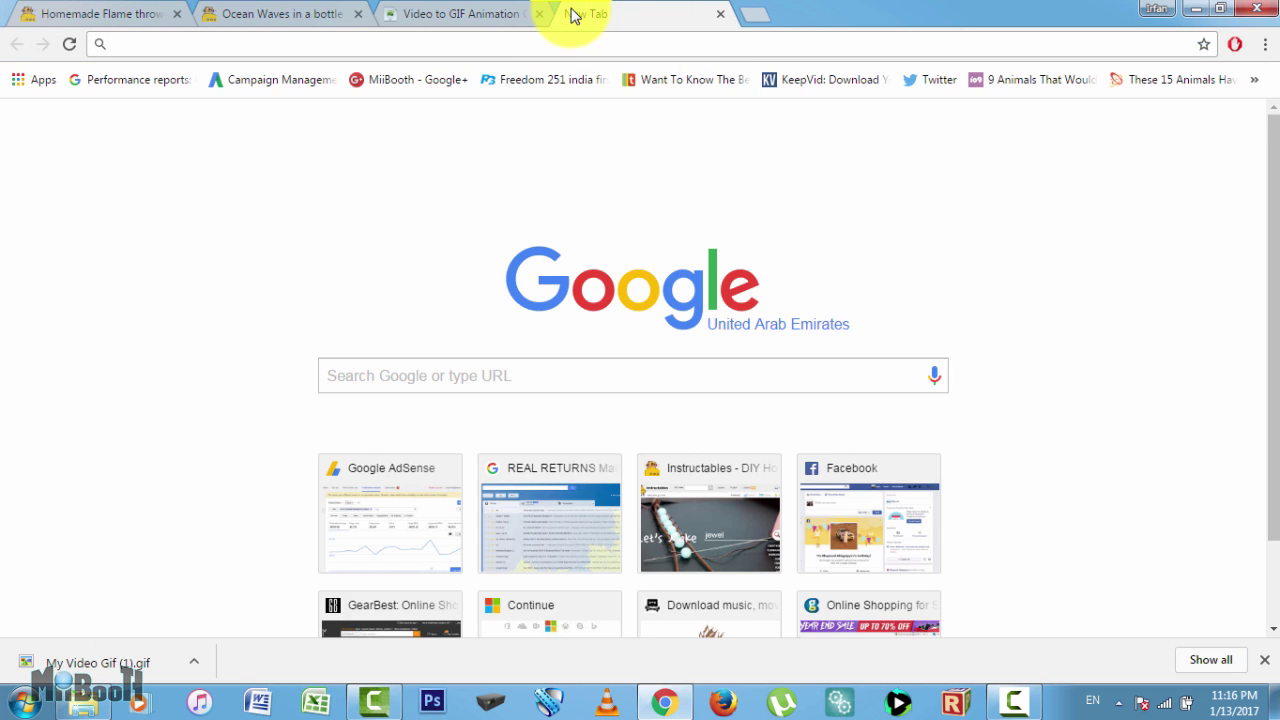
type("drive")
key("Return")
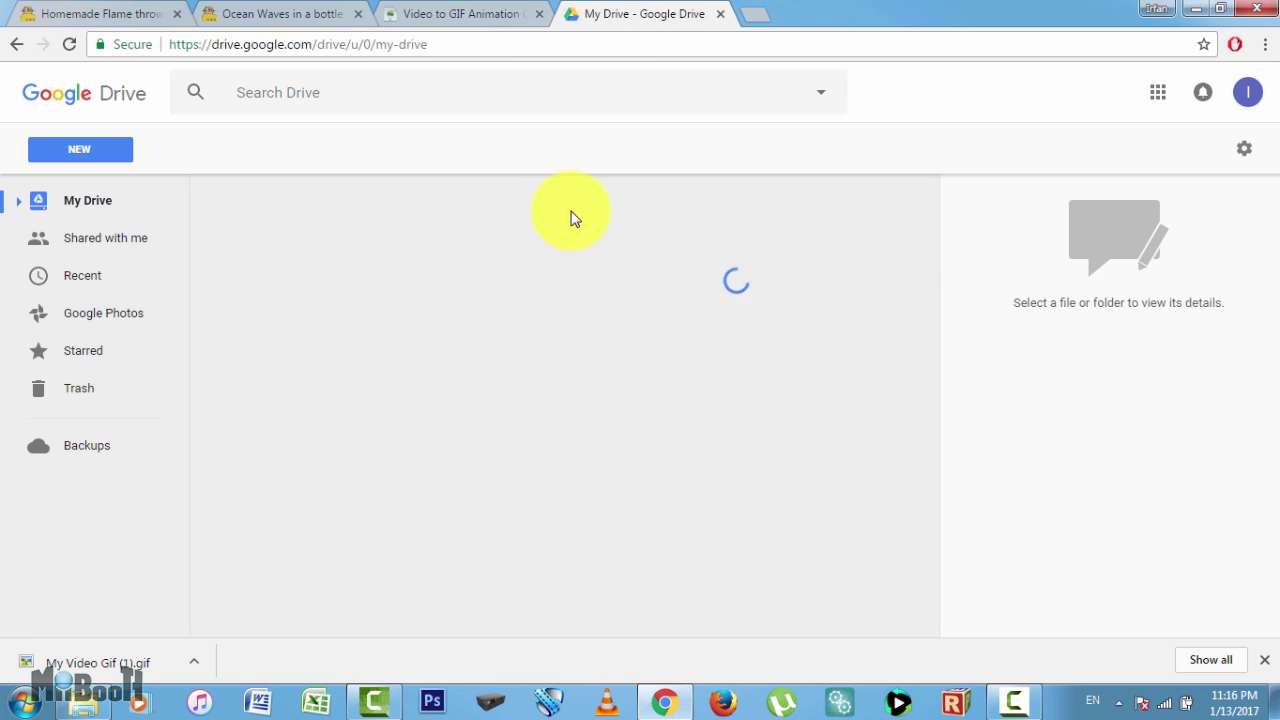
Create a new folder named flame thrower in My Drive
left_click(115, 145)
left_click(108, 187)
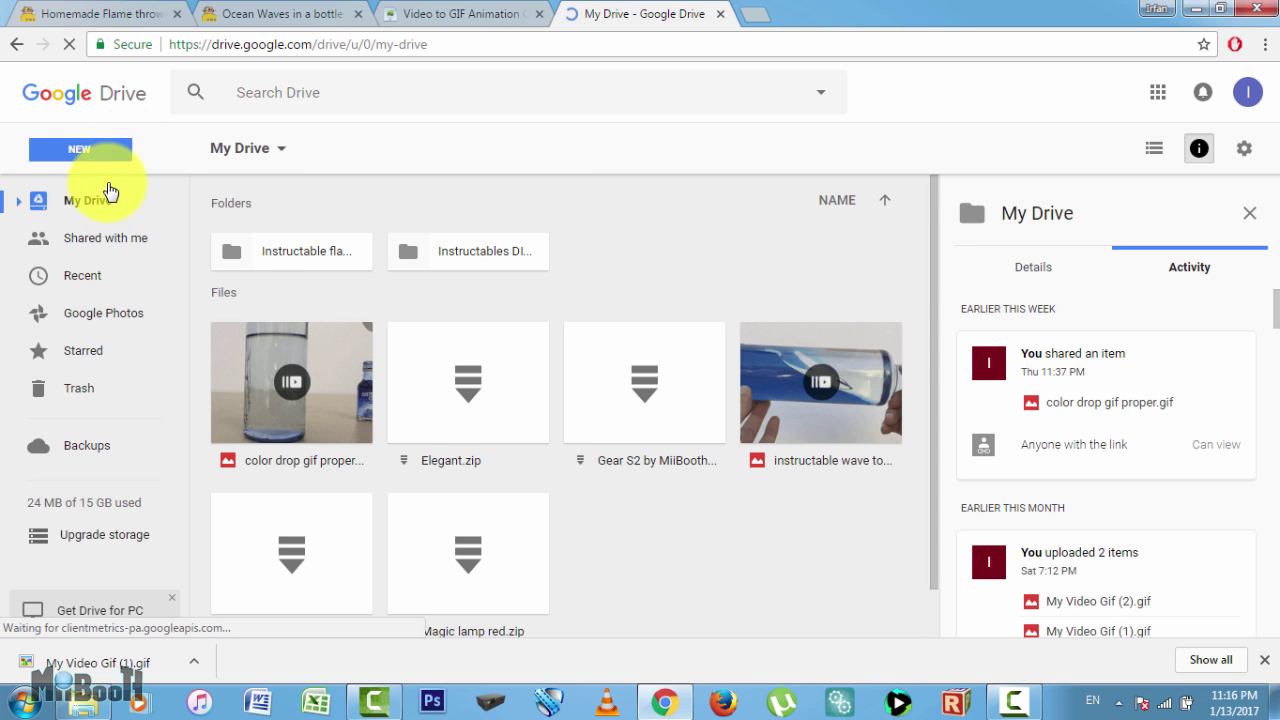
type("glfm")
key("BackSpace")
key("BackSpace")
key("BackSpace")
key("BackSpace")
type("flame throw")
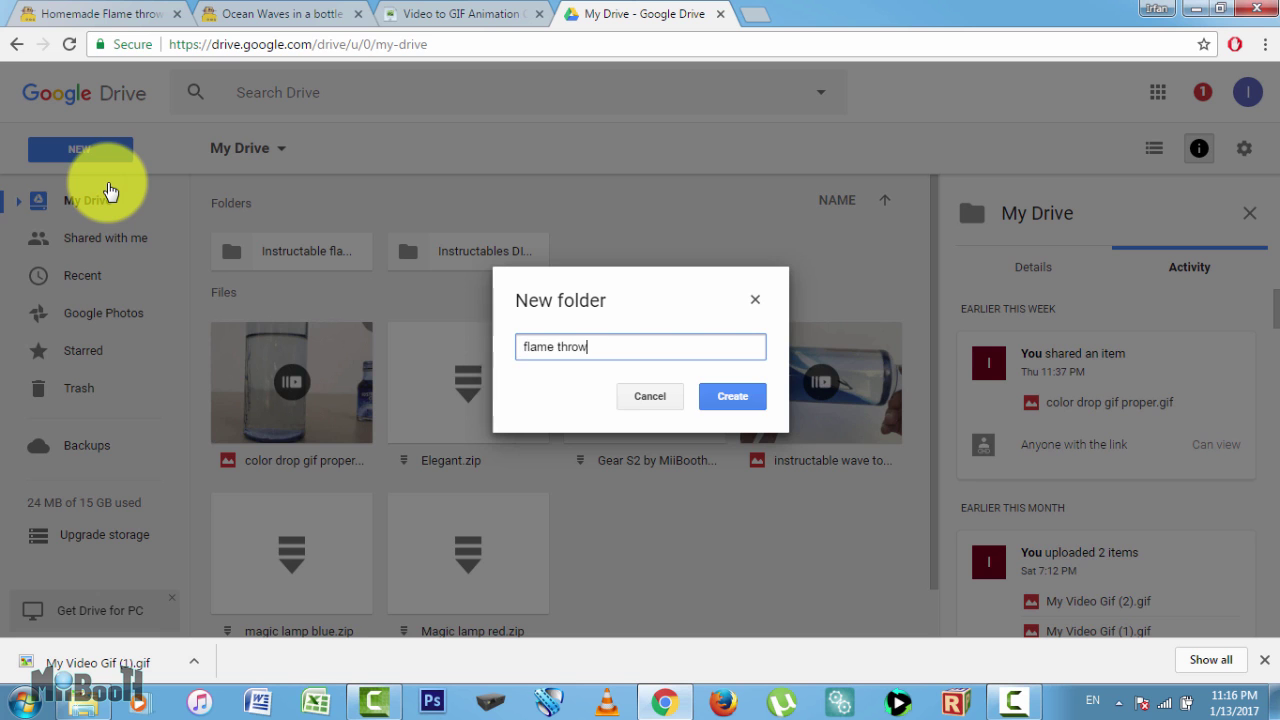
type("er")
key("Return")
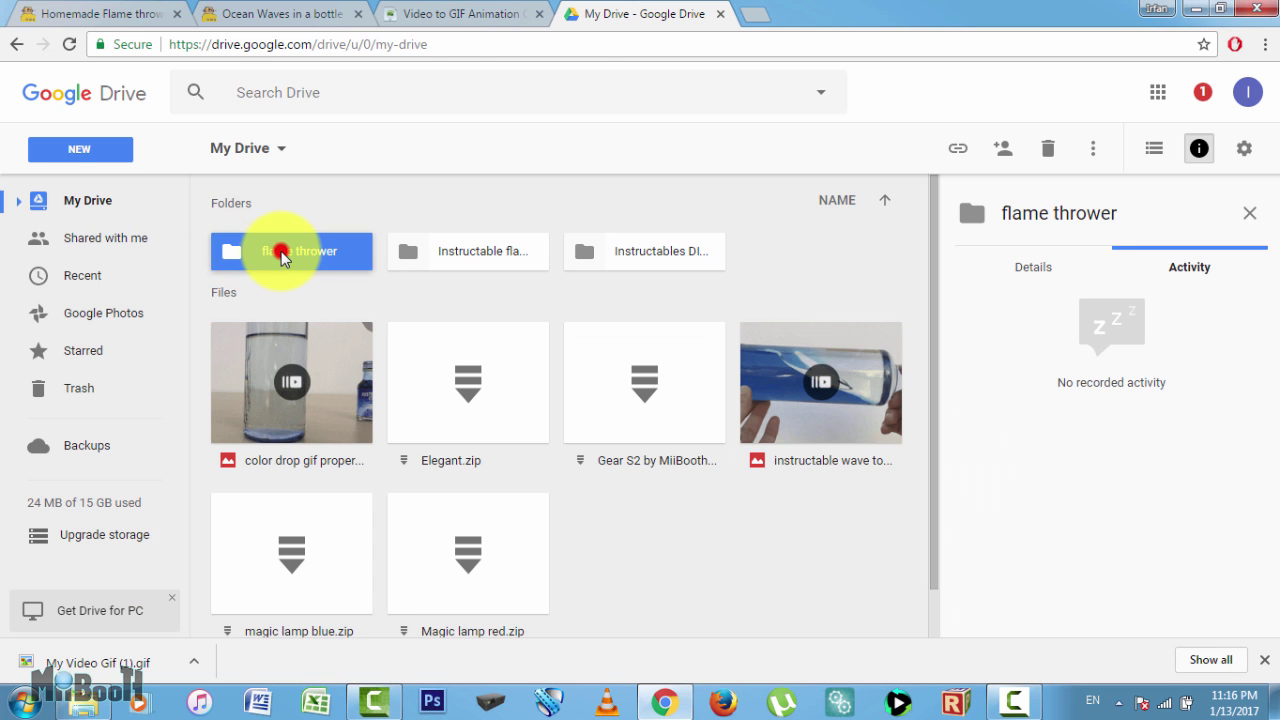
Upload the Flamethrower gif file from the Video folder into the new flame thrower folder
double_click(283, 255)
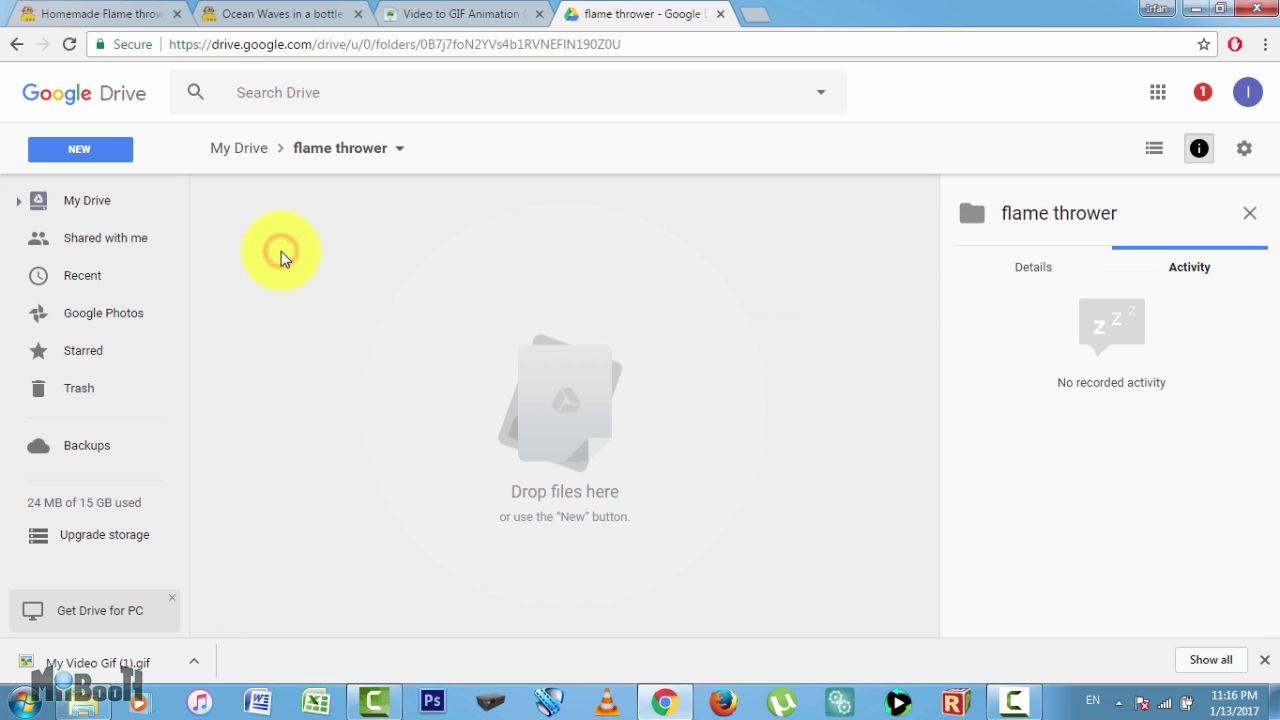
left_click(107, 152)
left_click(110, 232)
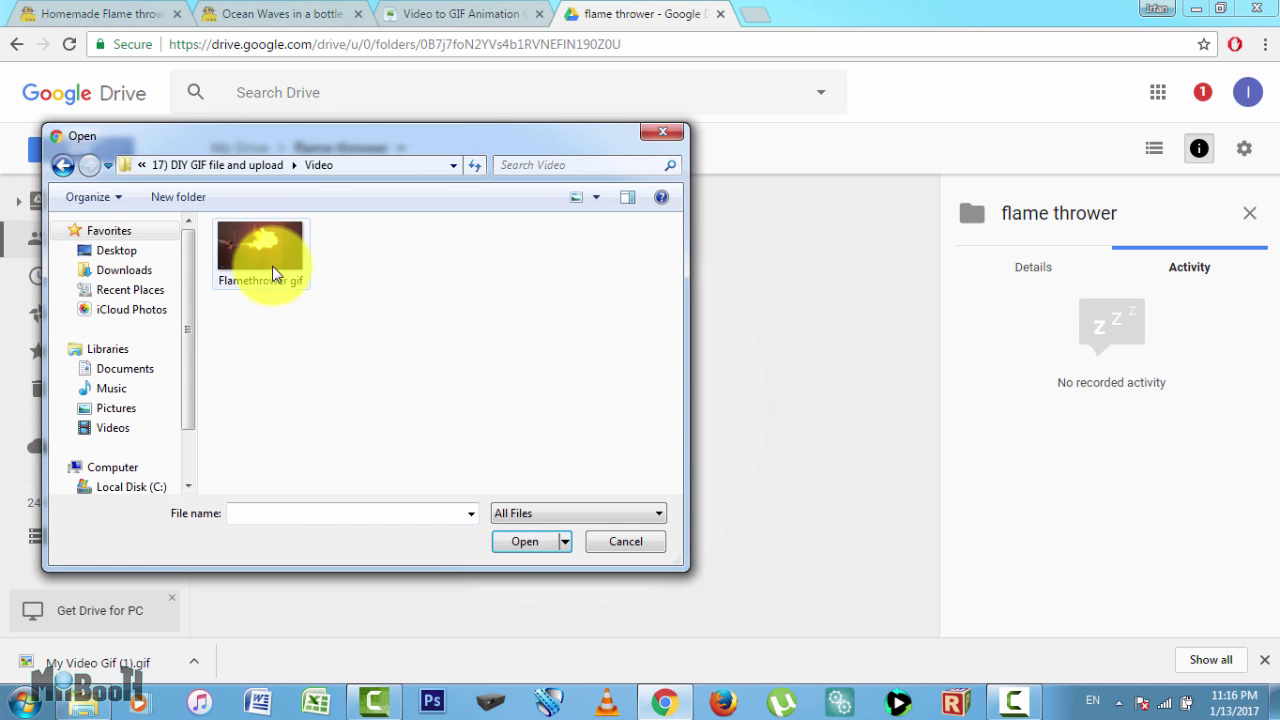
left_click(260, 250)
left_click(497, 546)
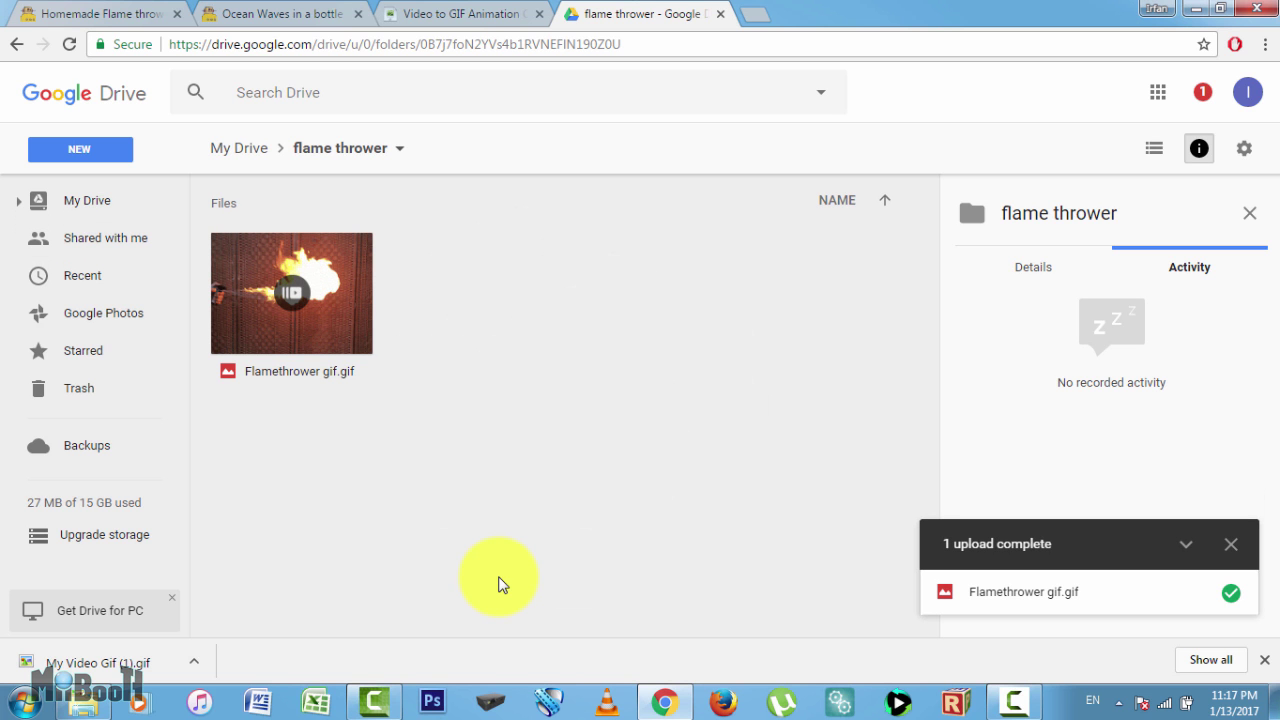
Open the uploaded Flamethrower gif.gif in its own tab and copy its HTML embed code
double_click(287, 292)
left_click(1251, 88)
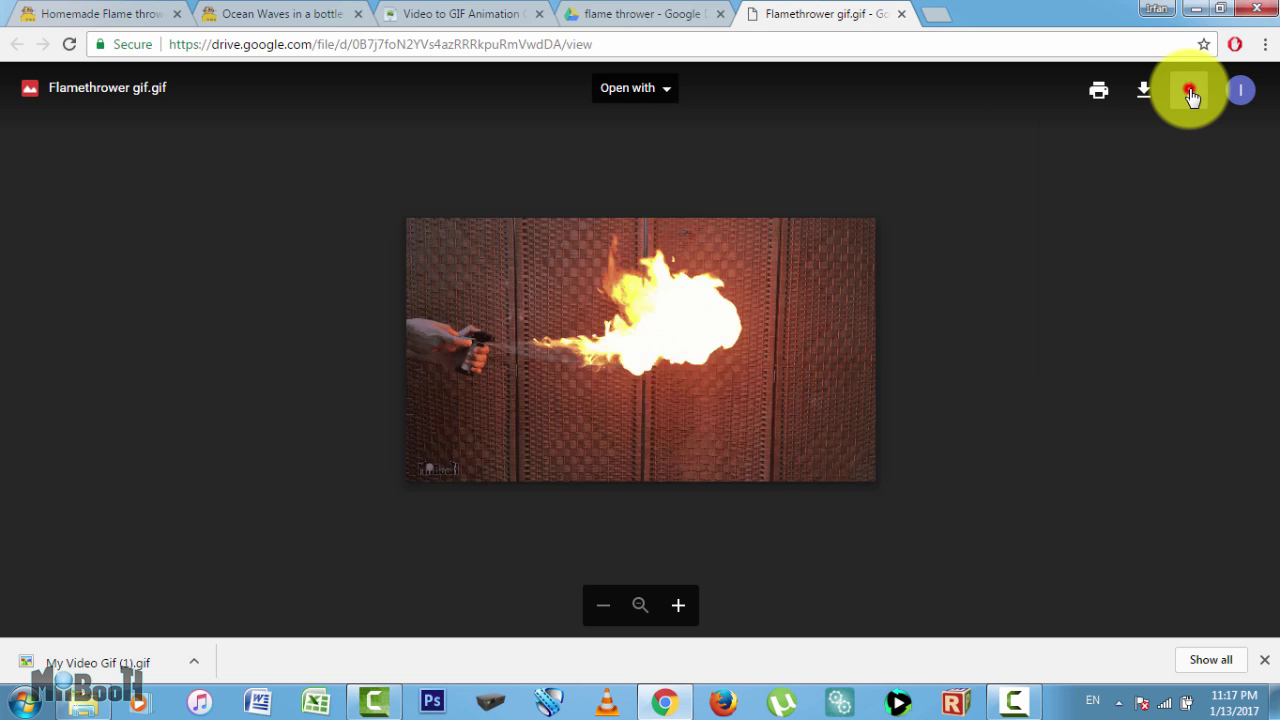
left_click(1189, 90)
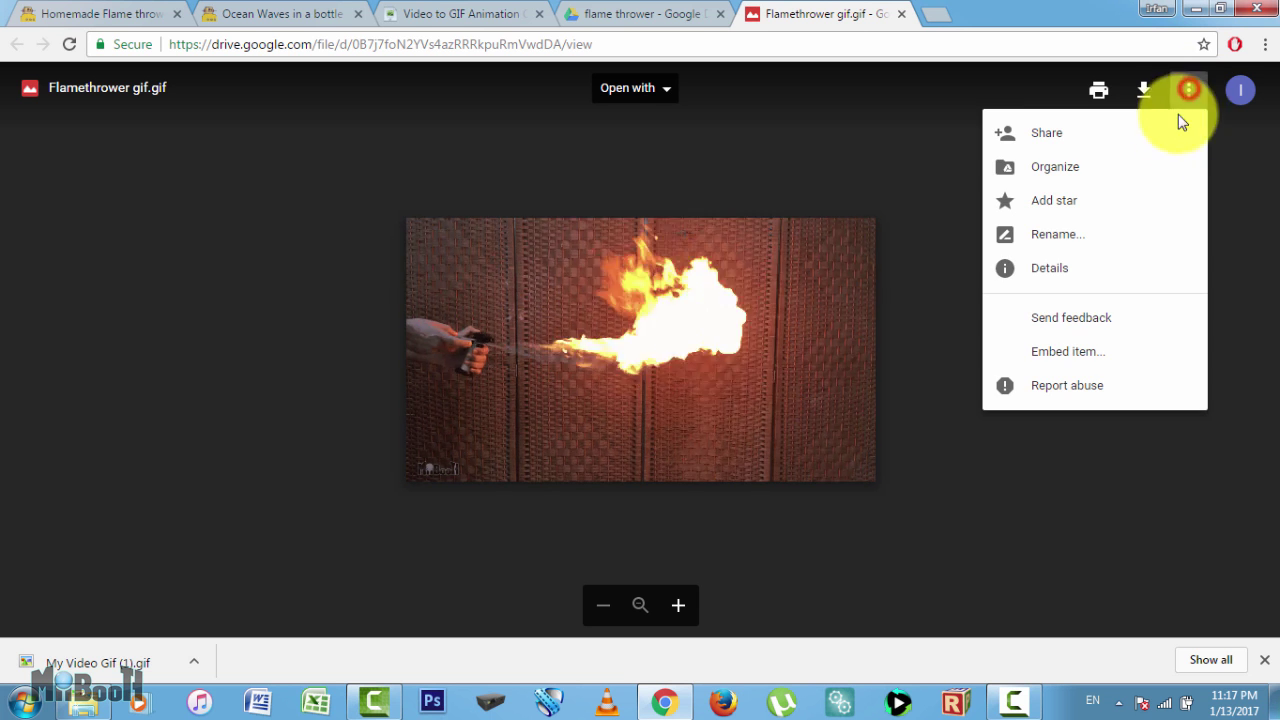
left_click(1094, 351)
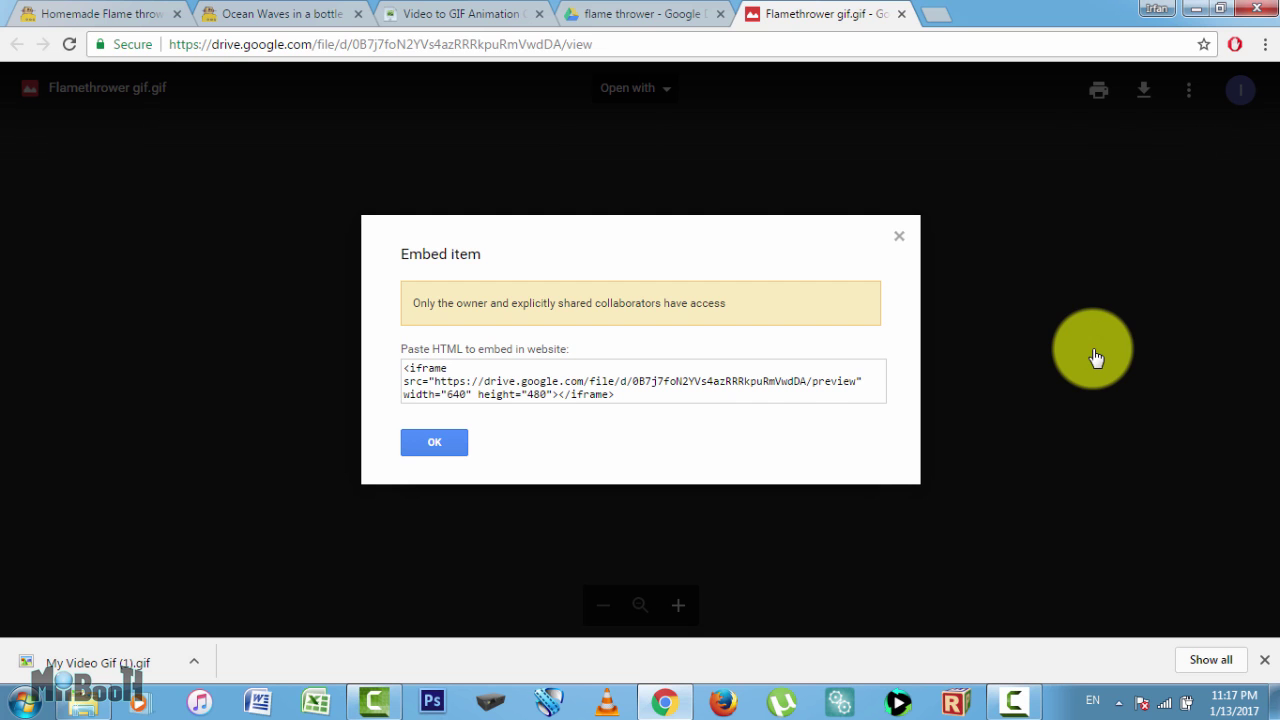
left_click(405, 367)
left_click_drag(405, 367, 660, 400)
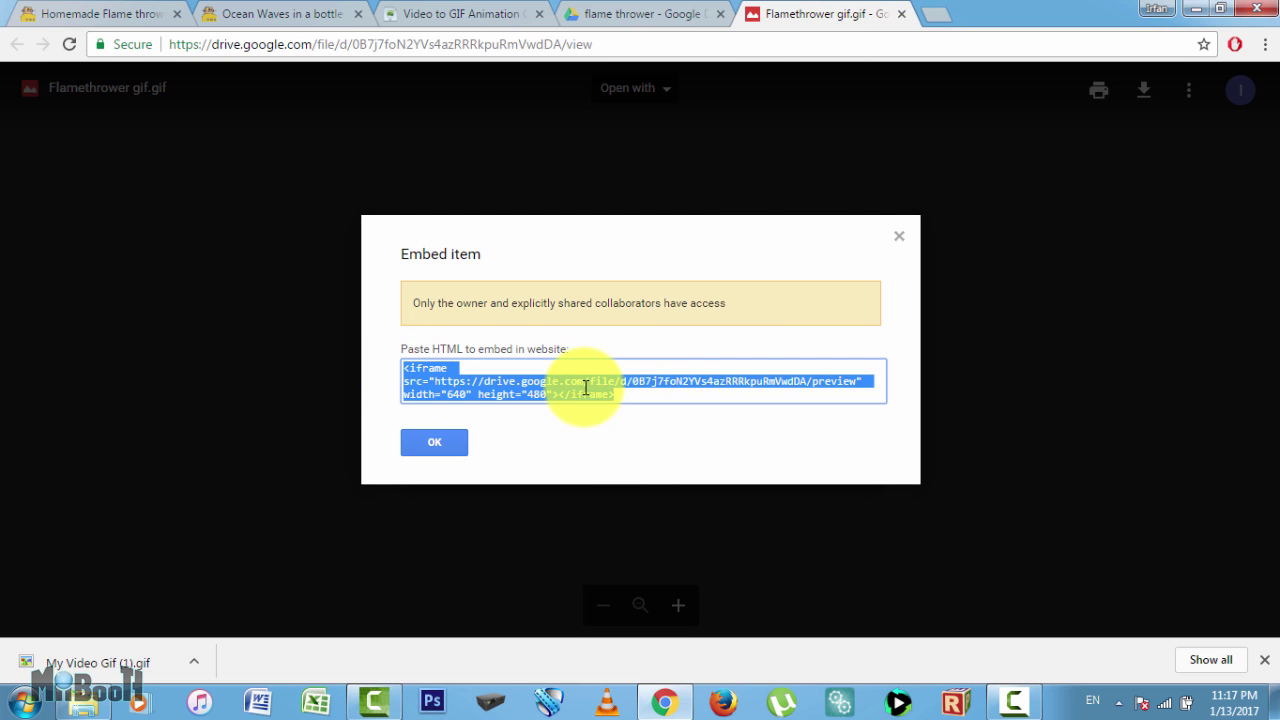
right_click(586, 390)
left_click(631, 404)
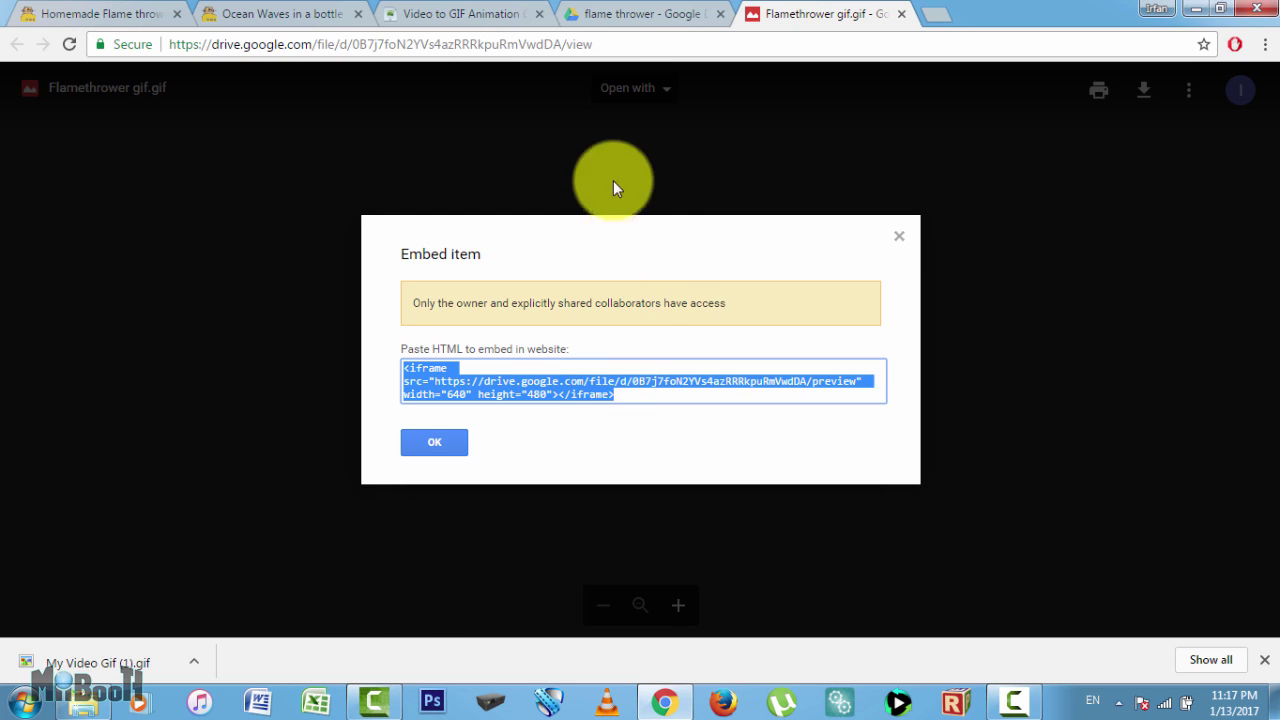
Return to the Homemade Flame thrower (Video) page, close the enlarged picture and open the Instructable for editing
left_click(110, 10)
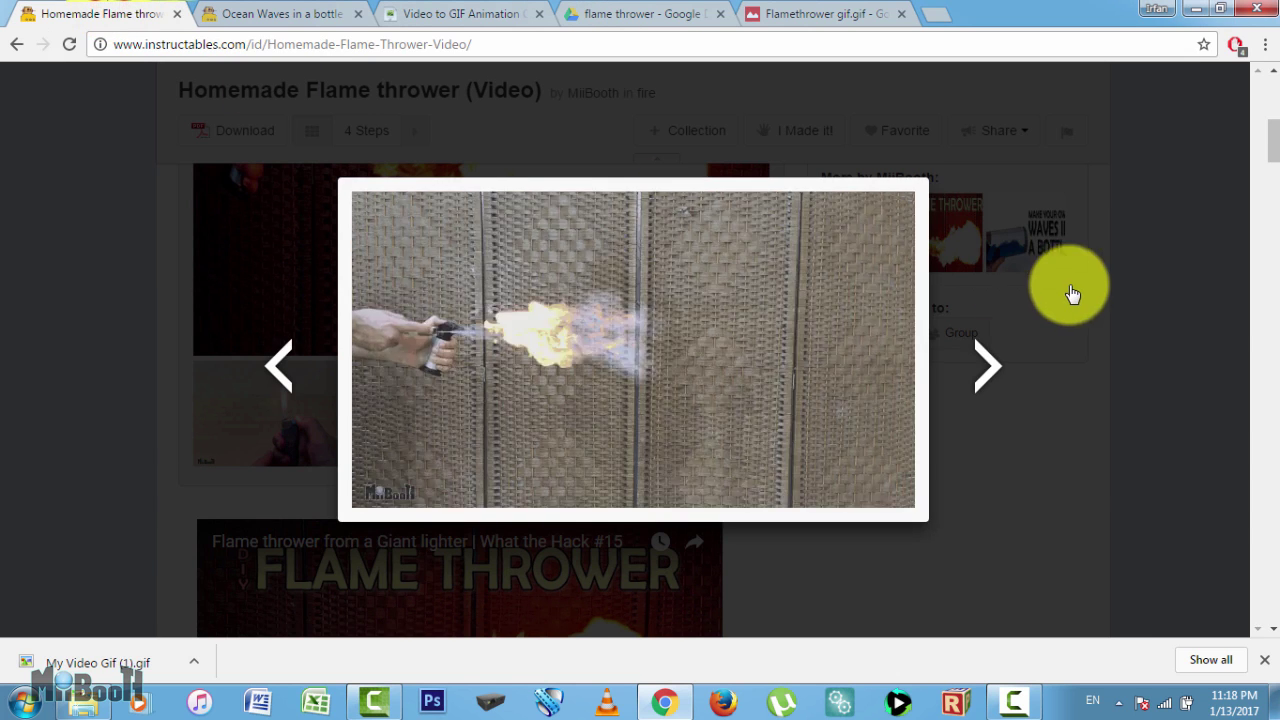
left_click(1149, 284)
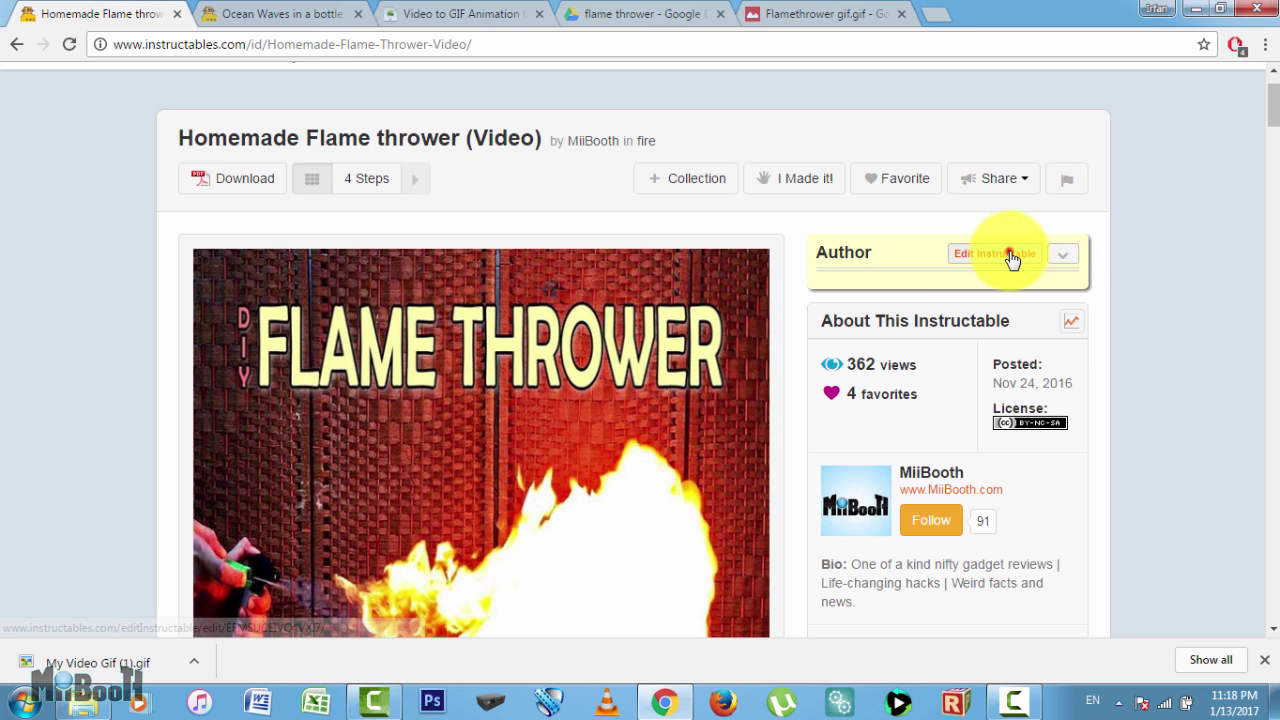
left_click(1010, 256)
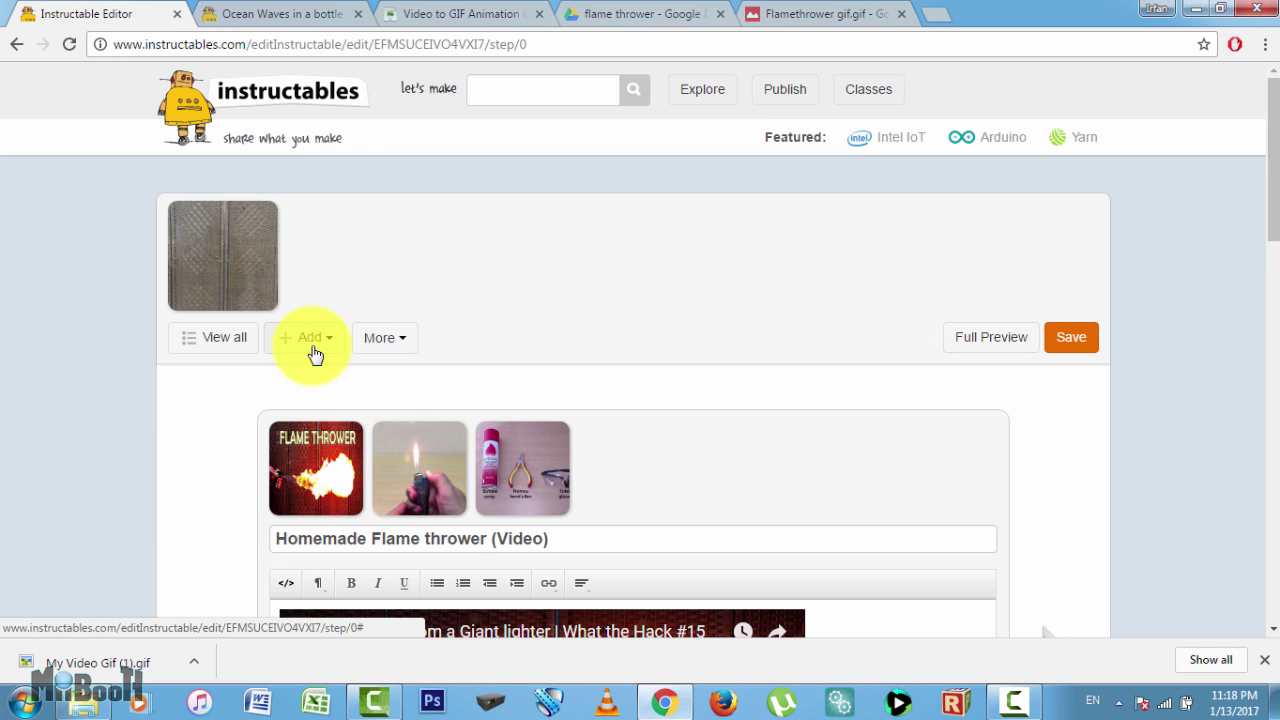
Upload the Flamethrower gif file to the Instructable and add it to the intro step's images
left_click(311, 345)
left_click(310, 396)
left_click(752, 572)
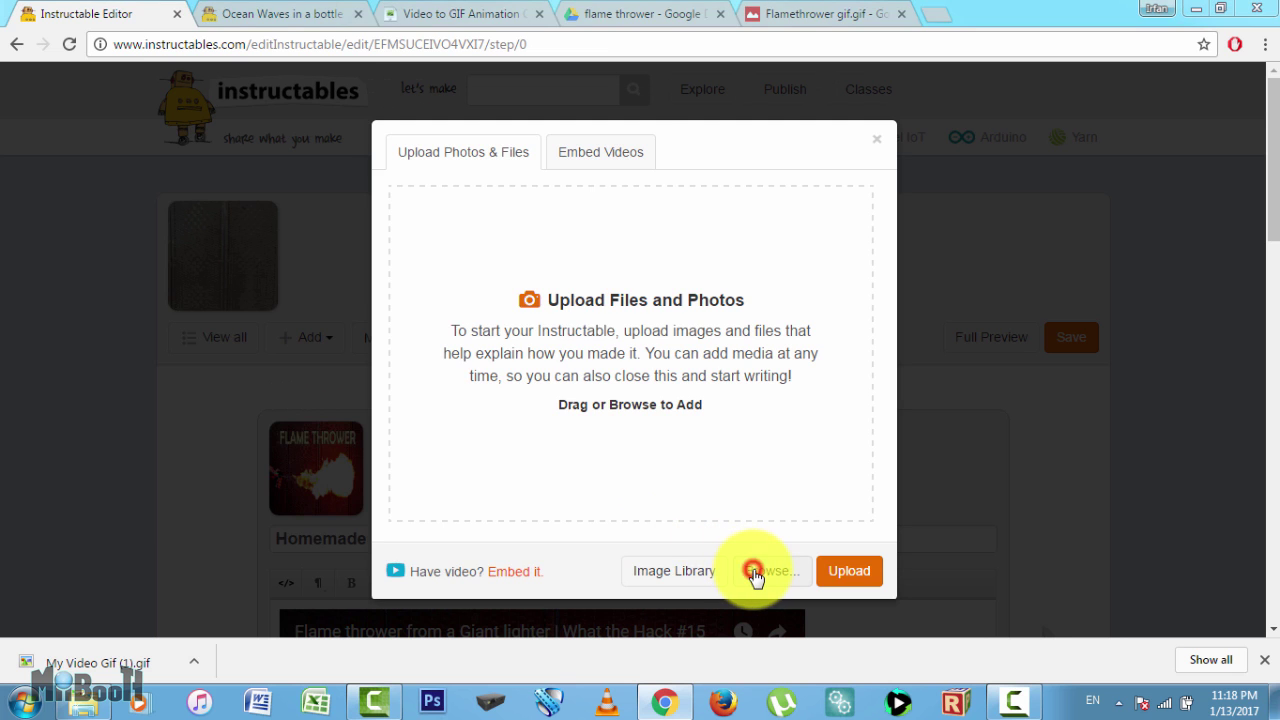
left_click(288, 258)
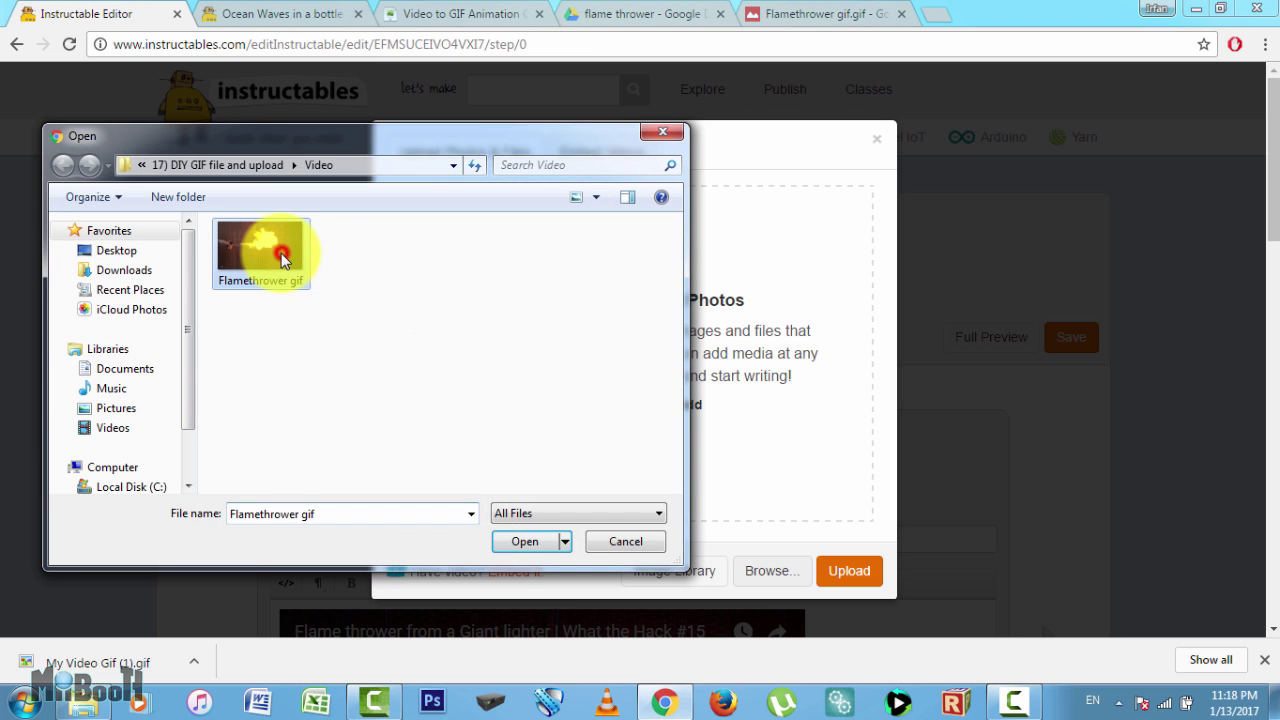
left_click(524, 542)
left_click(841, 574)
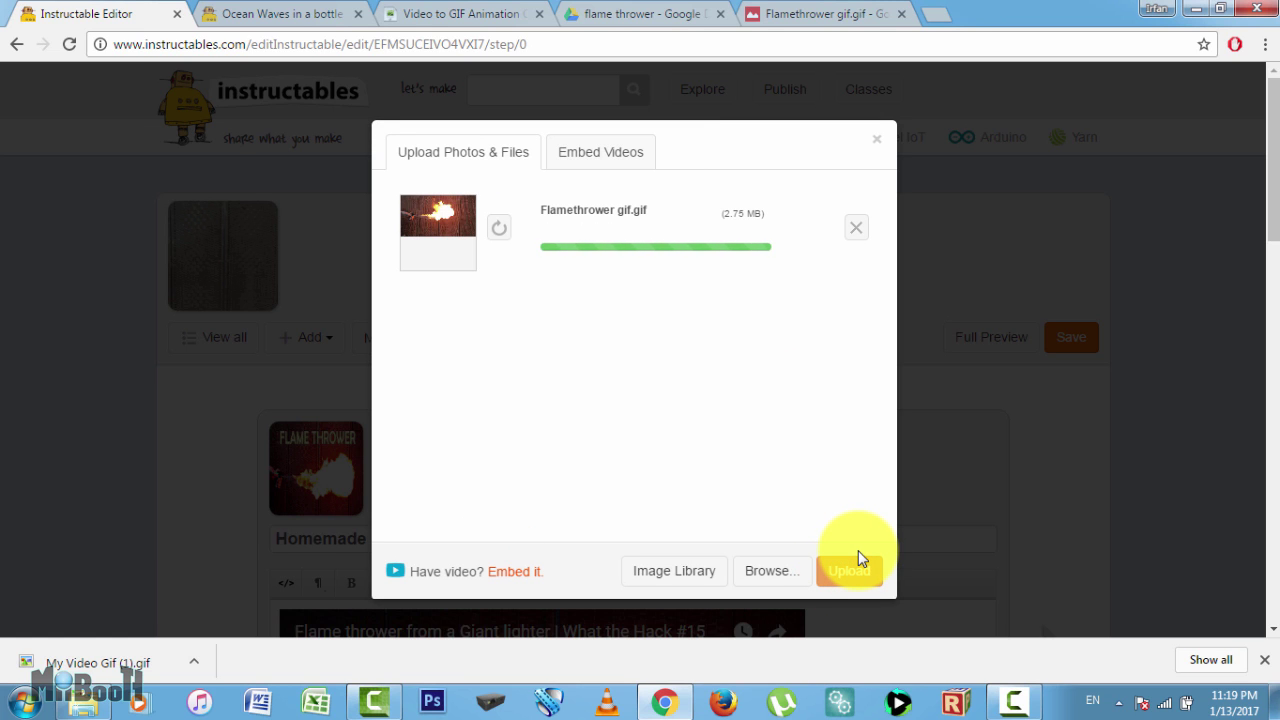
left_click(943, 508)
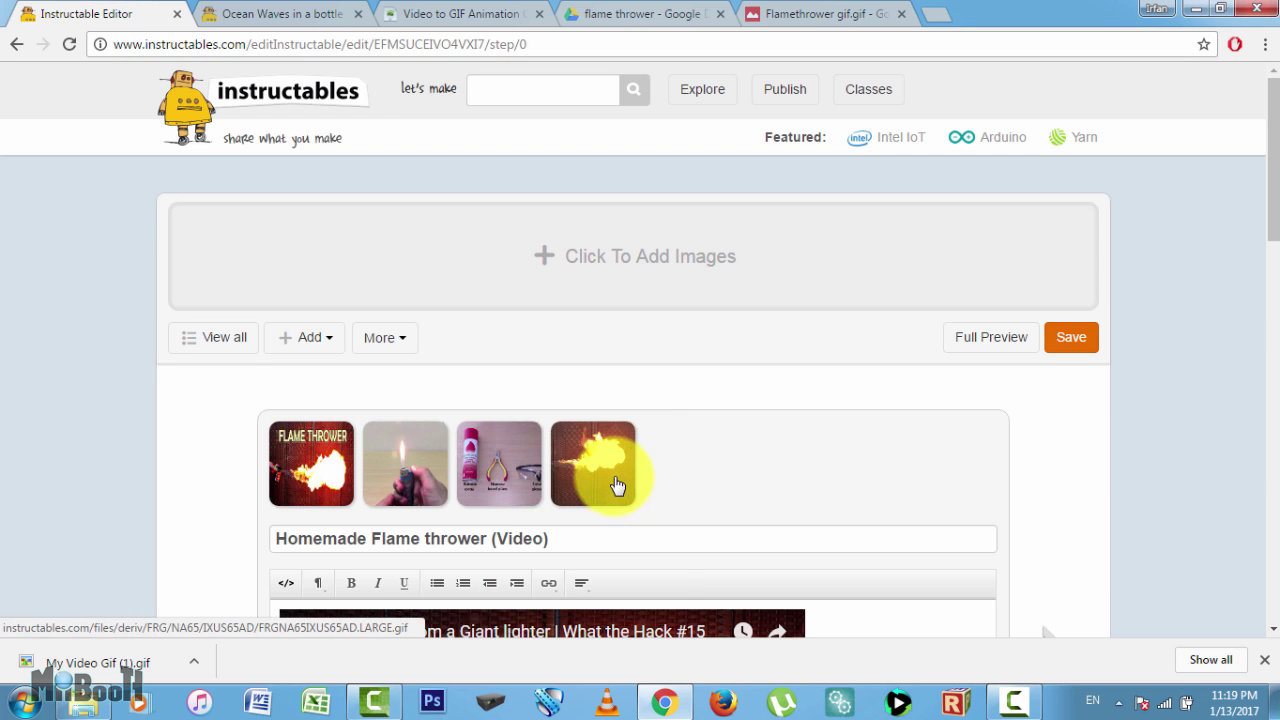
View the added flamethrower GIF enlarged, and close the enlarged view
left_click(616, 485)
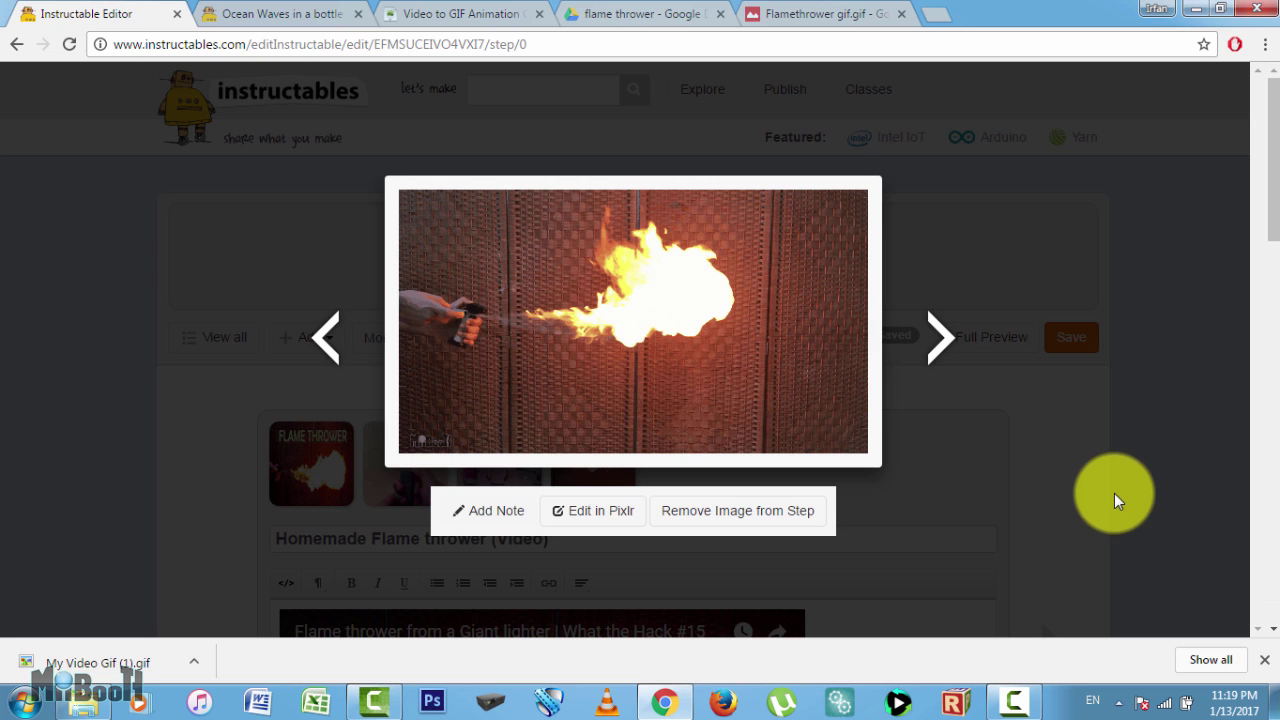
left_click(951, 426)
left_click(1171, 160)
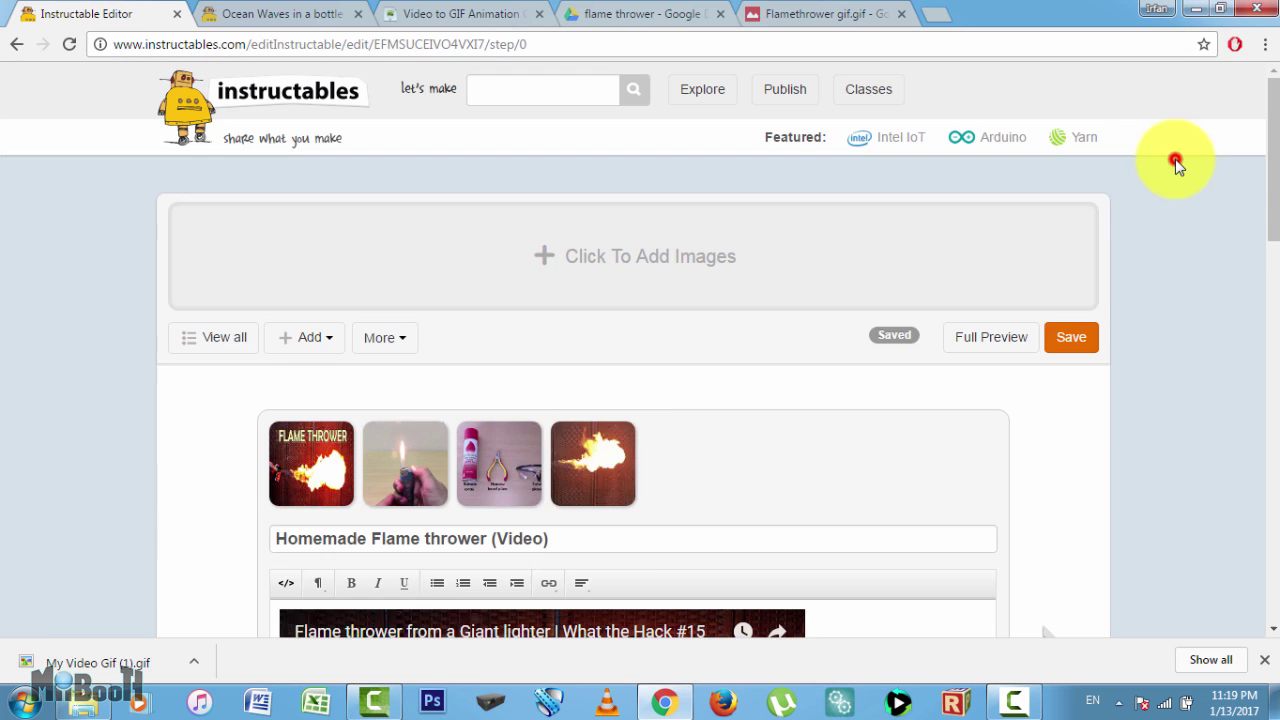
Inspect the GIF thumbnail in the page code and replace its img HTML with the copied Drive iframe embed code
right_click(611, 467)
left_click(649, 459)
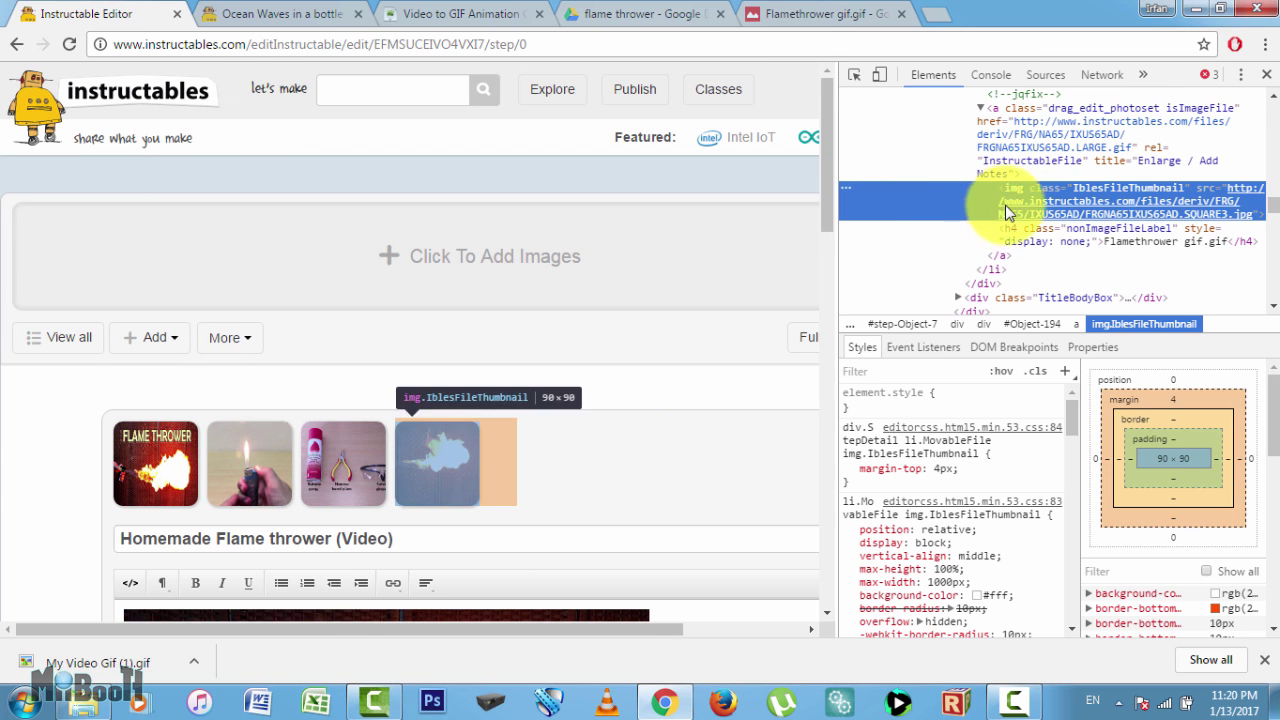
mouse_move(1049, 198)
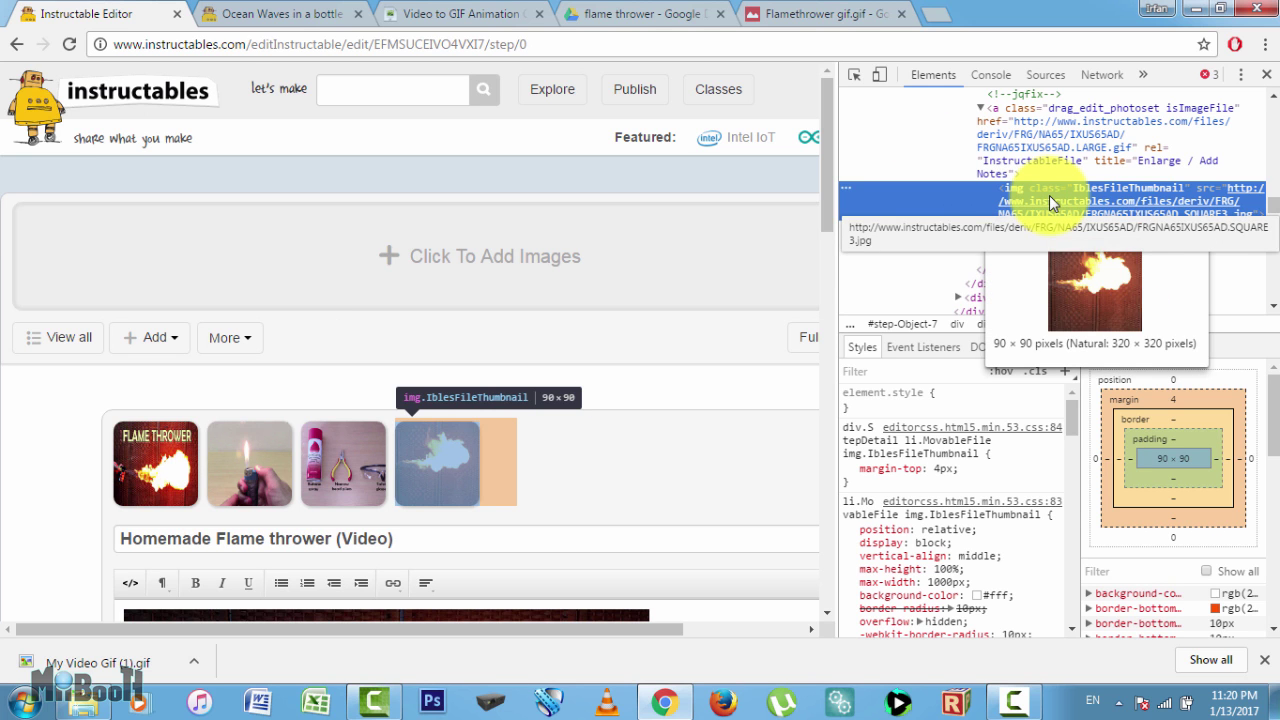
right_click(1051, 203)
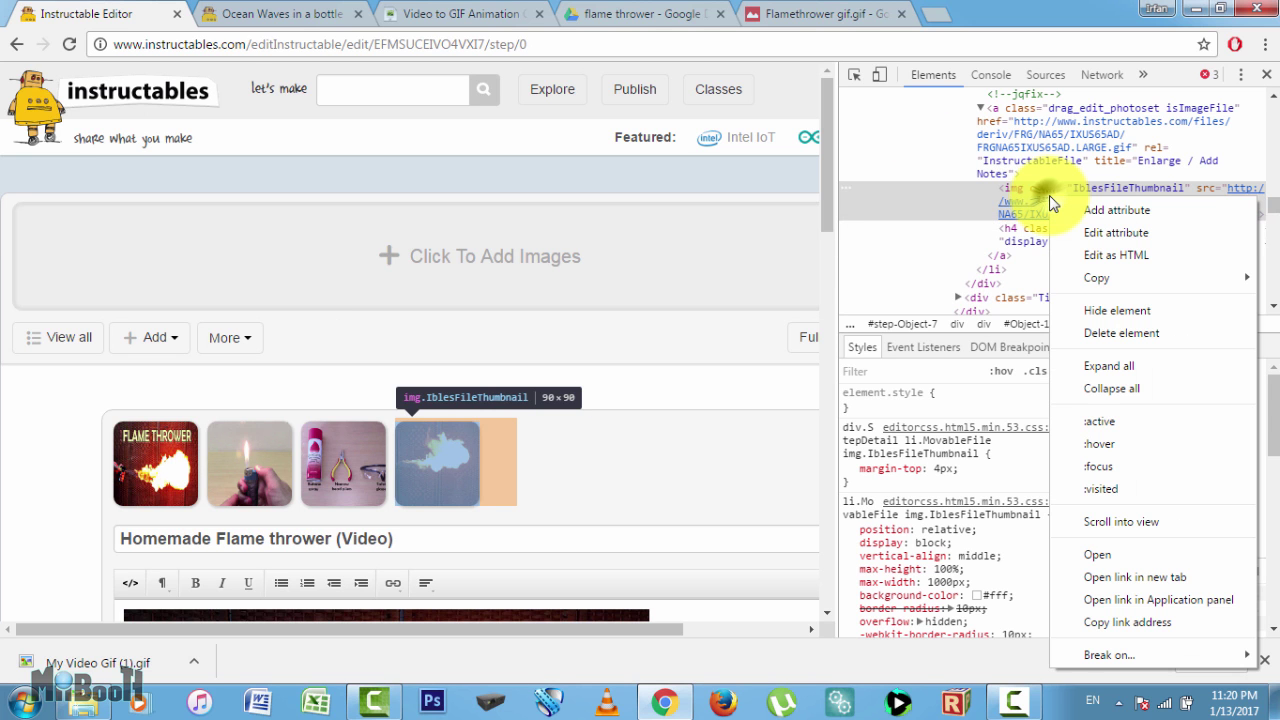
left_click(1103, 256)
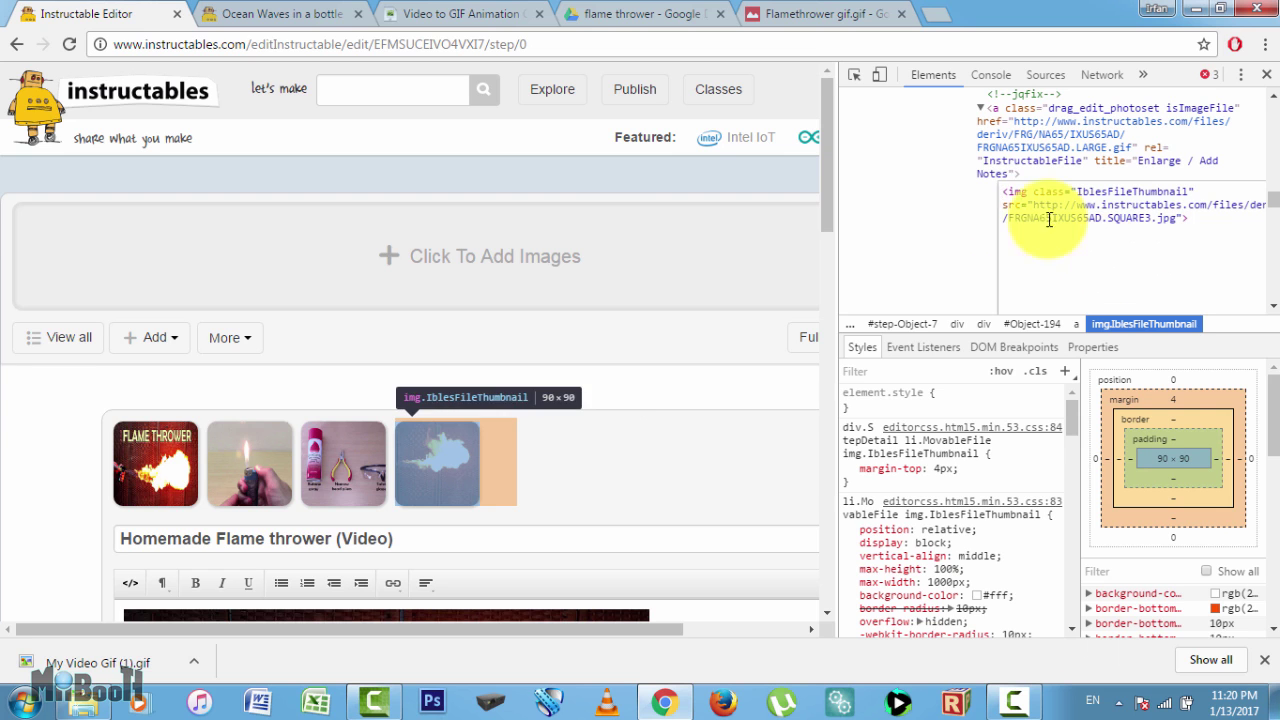
left_click_drag(1006, 193, 1194, 234)
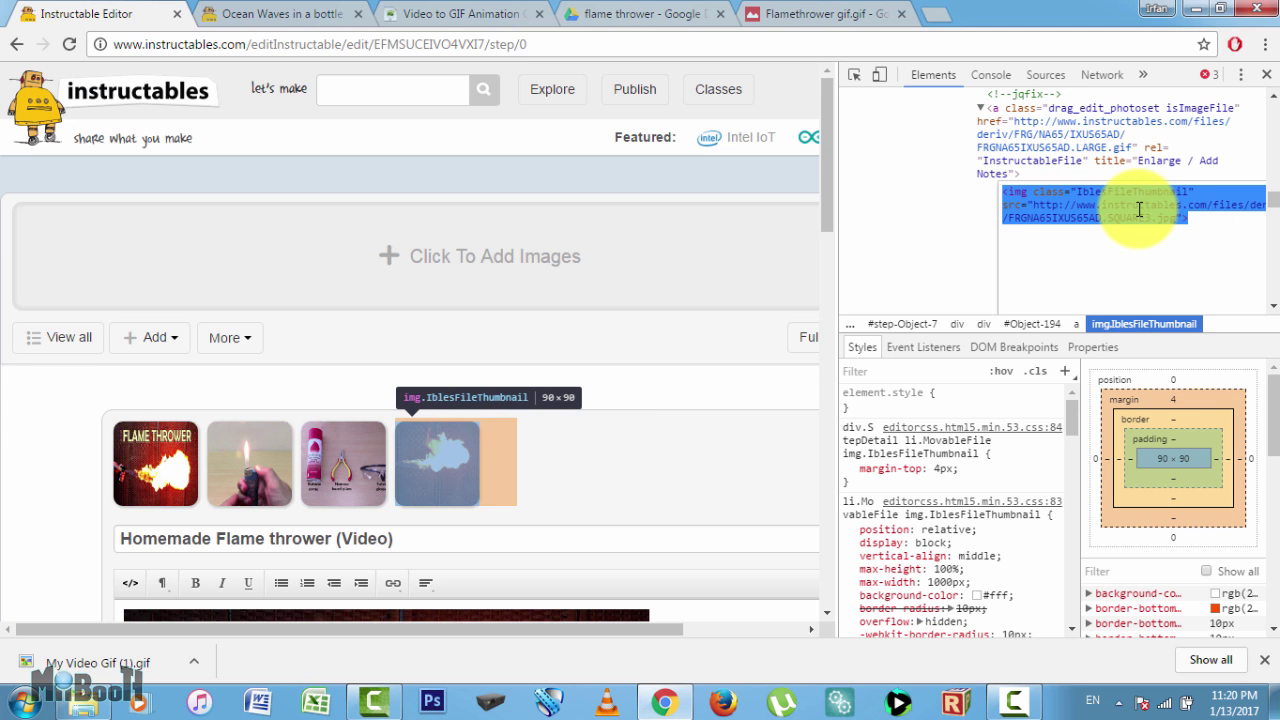
key("BackSpace")
right_click(1008, 192)
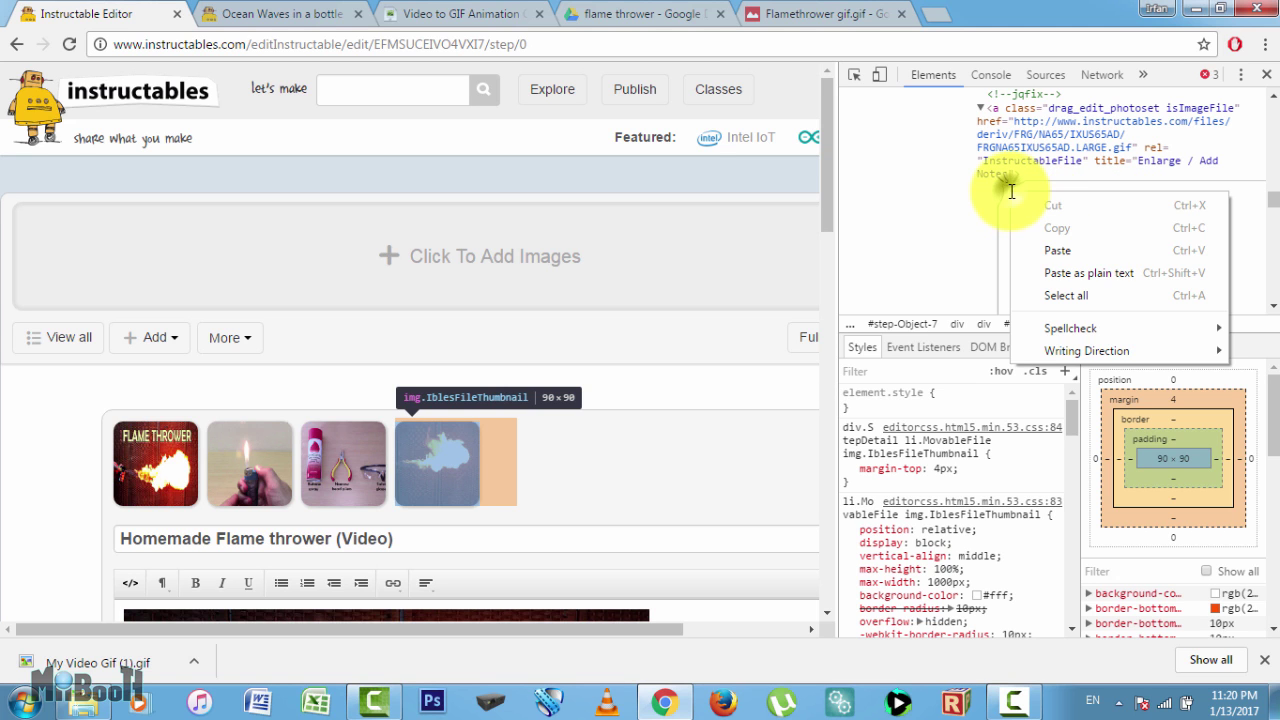
left_click(1062, 250)
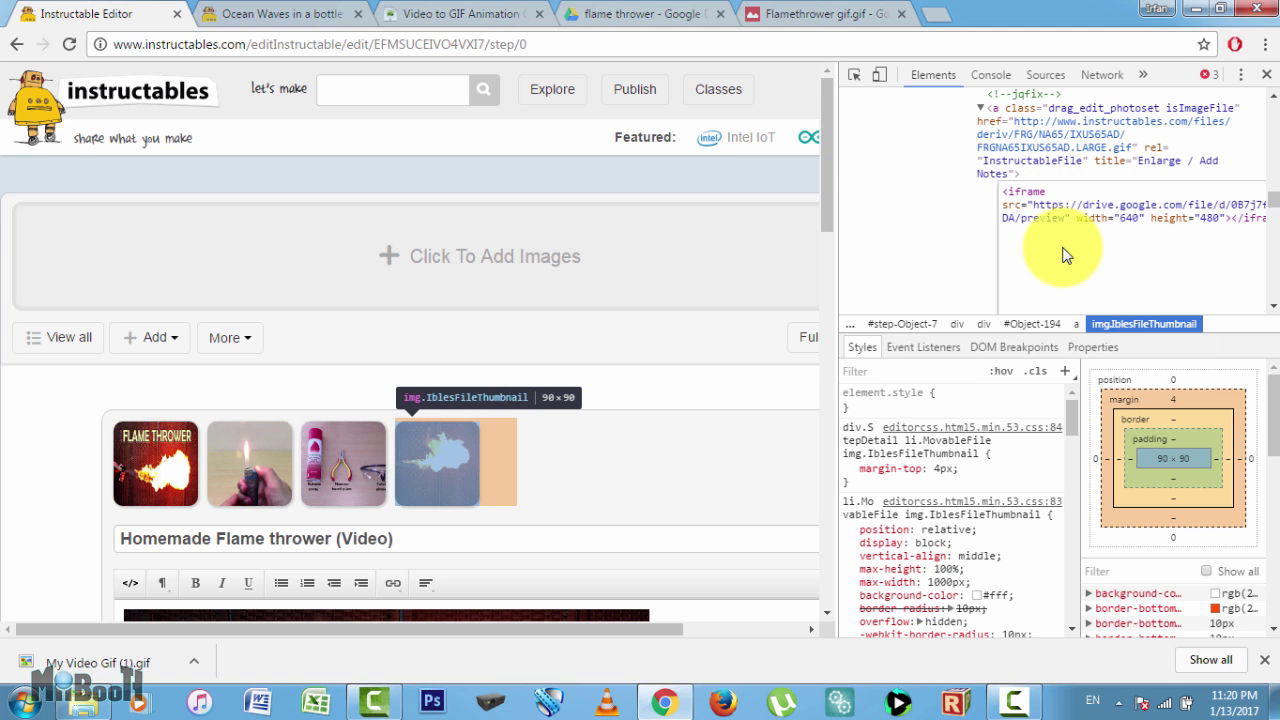
left_click(1268, 80)
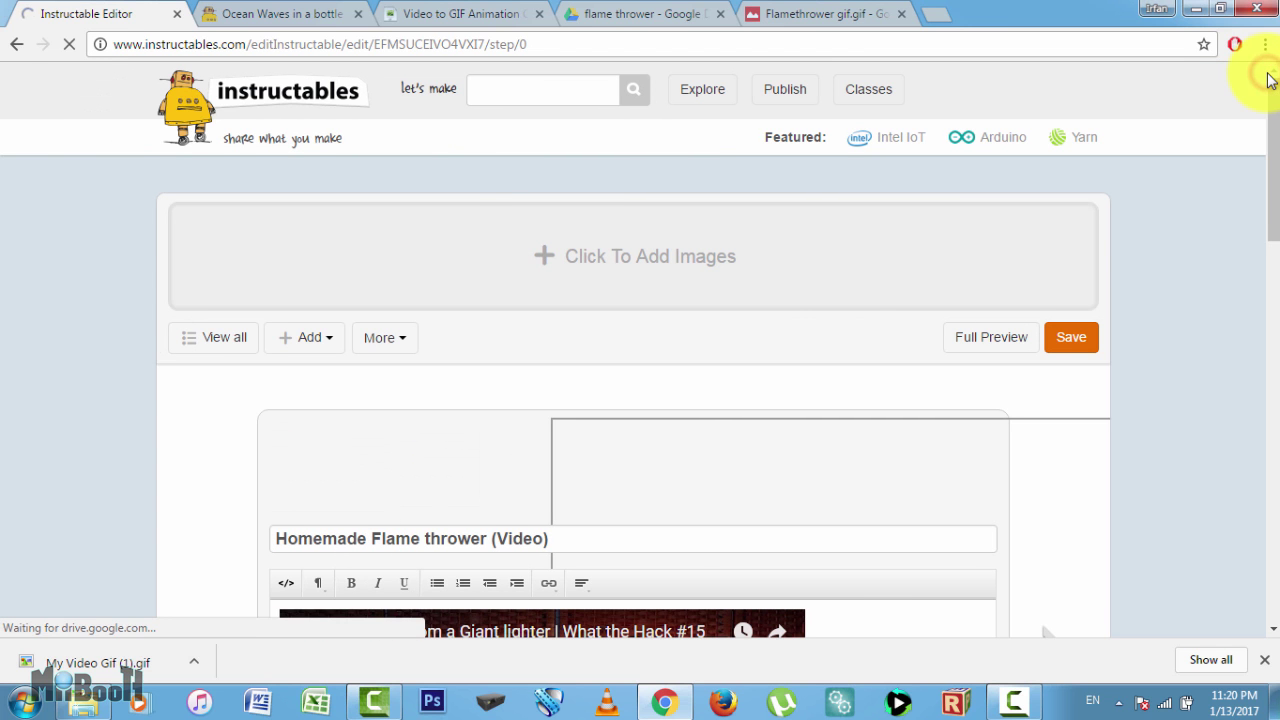
Save the edited Instructable and save it again on its publishing page
left_click_drag(1270, 113, 1268, 205)
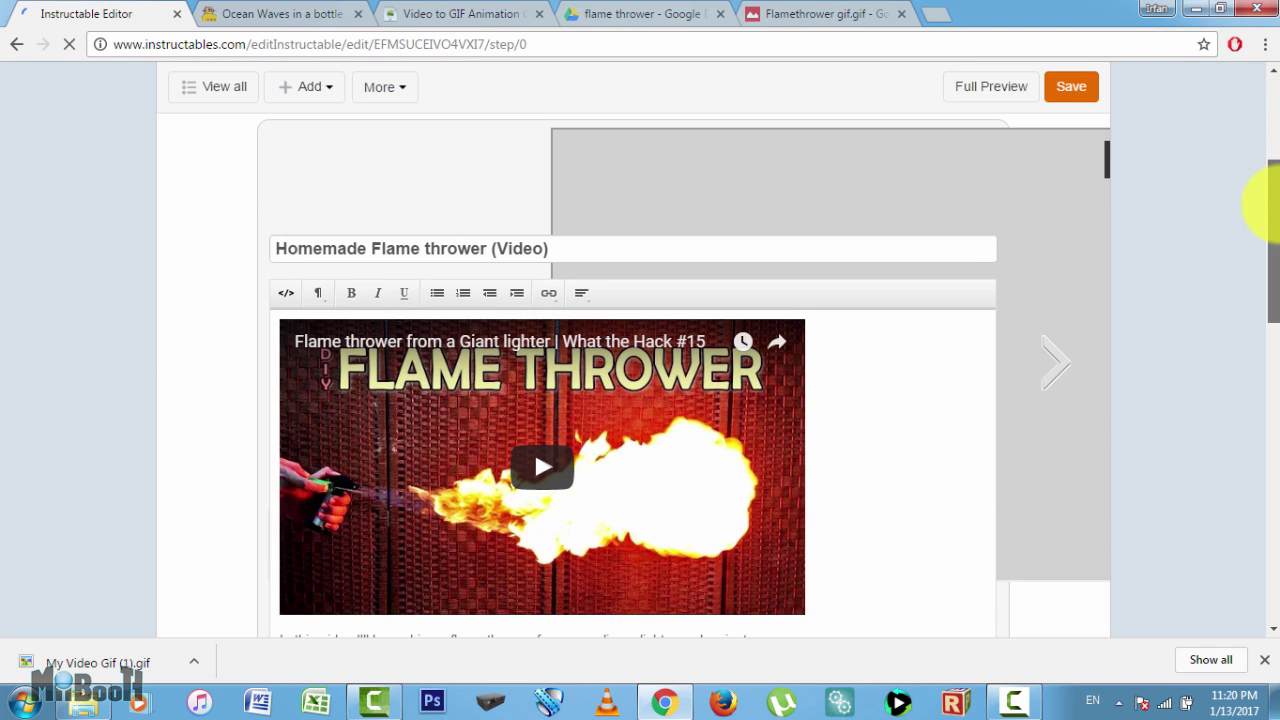
left_click(1072, 87)
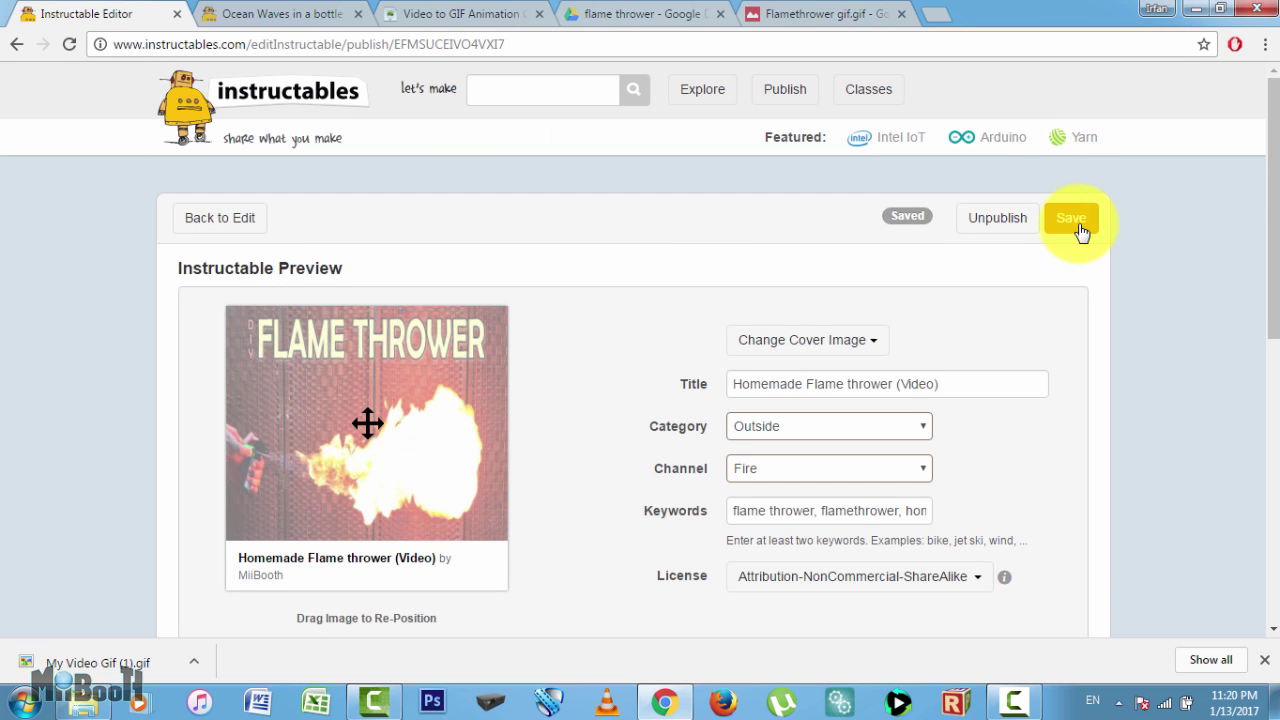
left_click(1072, 224)
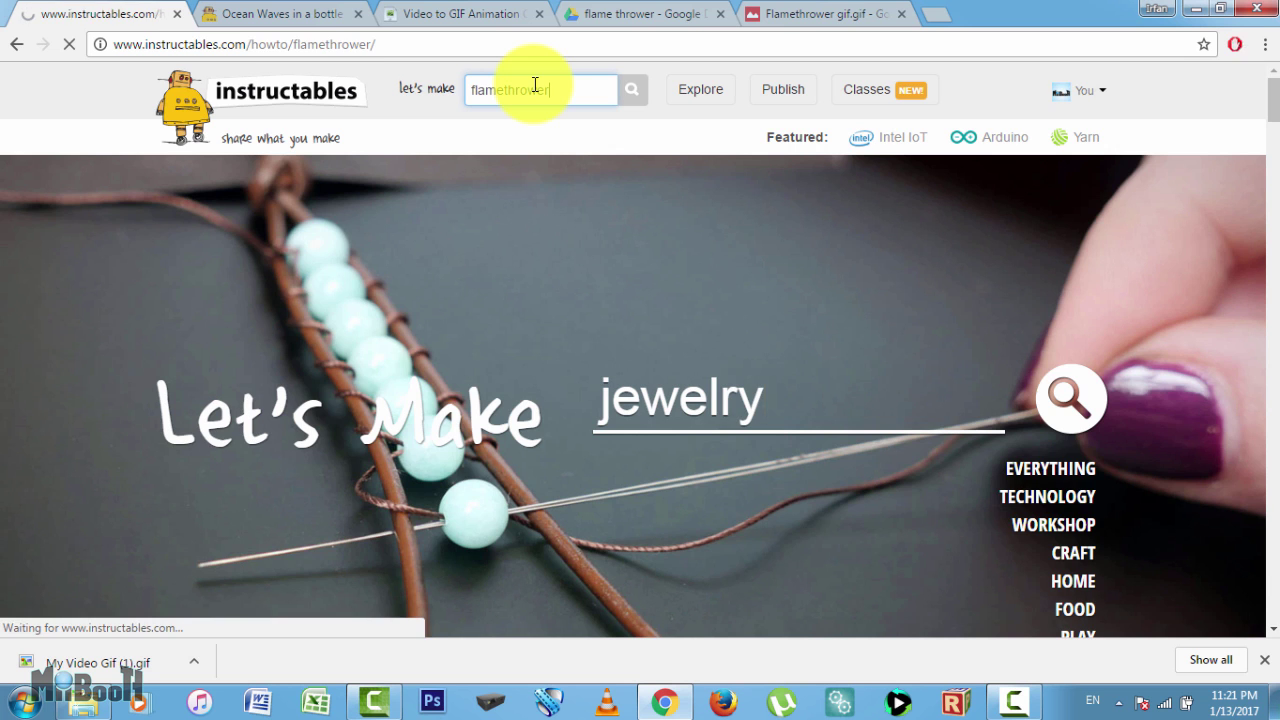
Search Instructables for flamethrower
left_click(535, 88)
type("flamethrower")
key("Return")
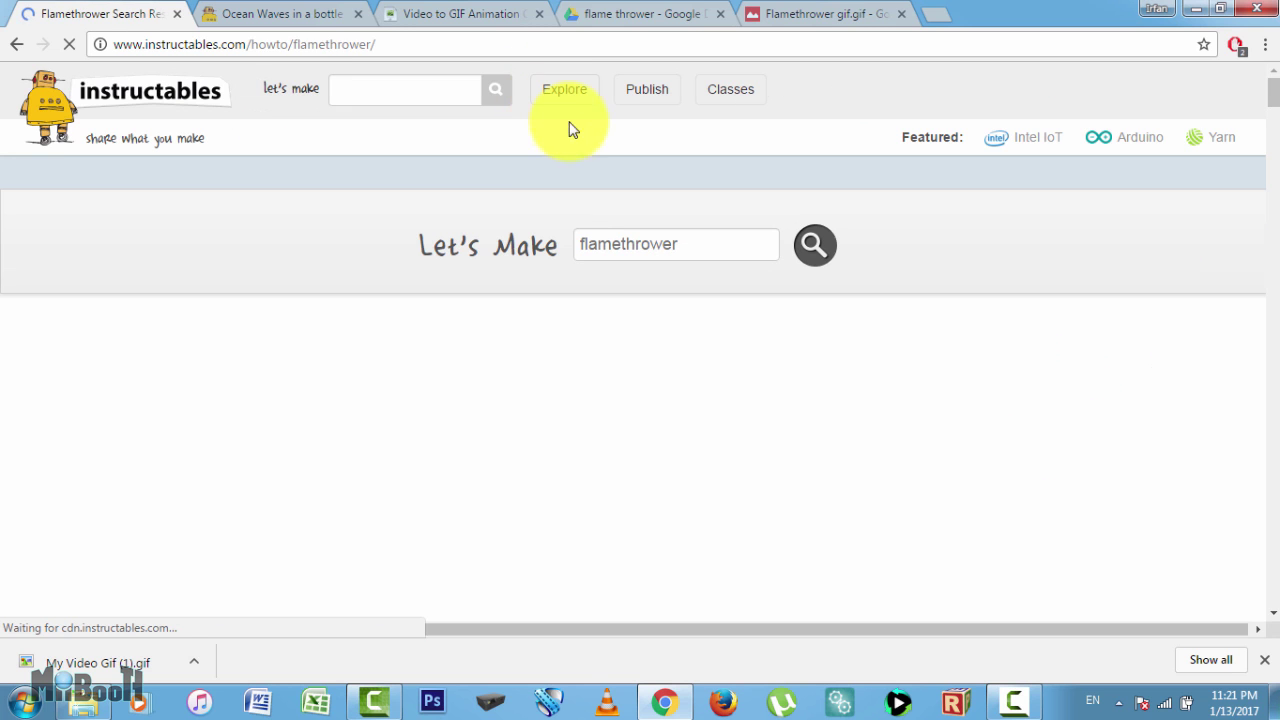
Open the Homemade Flame thrower (Video) Instructable by MiiBooth from the search results and view its flamethrower GIF enlarged
scroll(1166, 434, "down", 5)
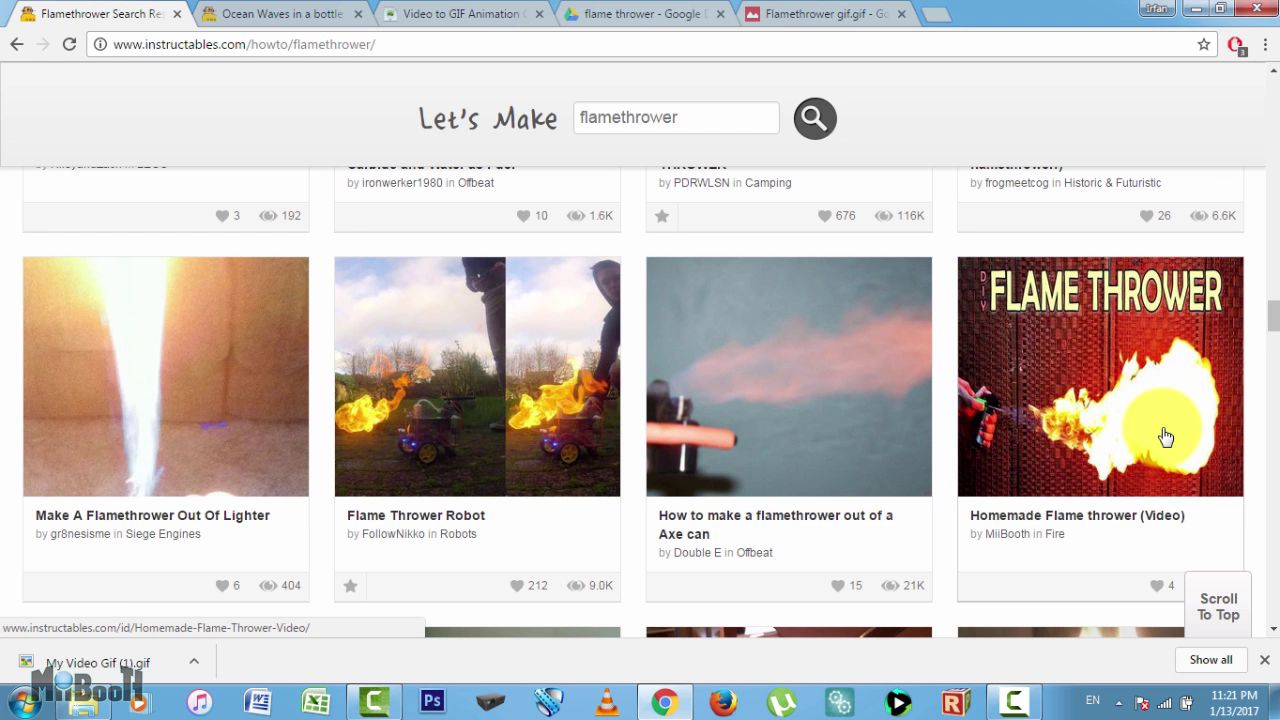
left_click(1166, 436)
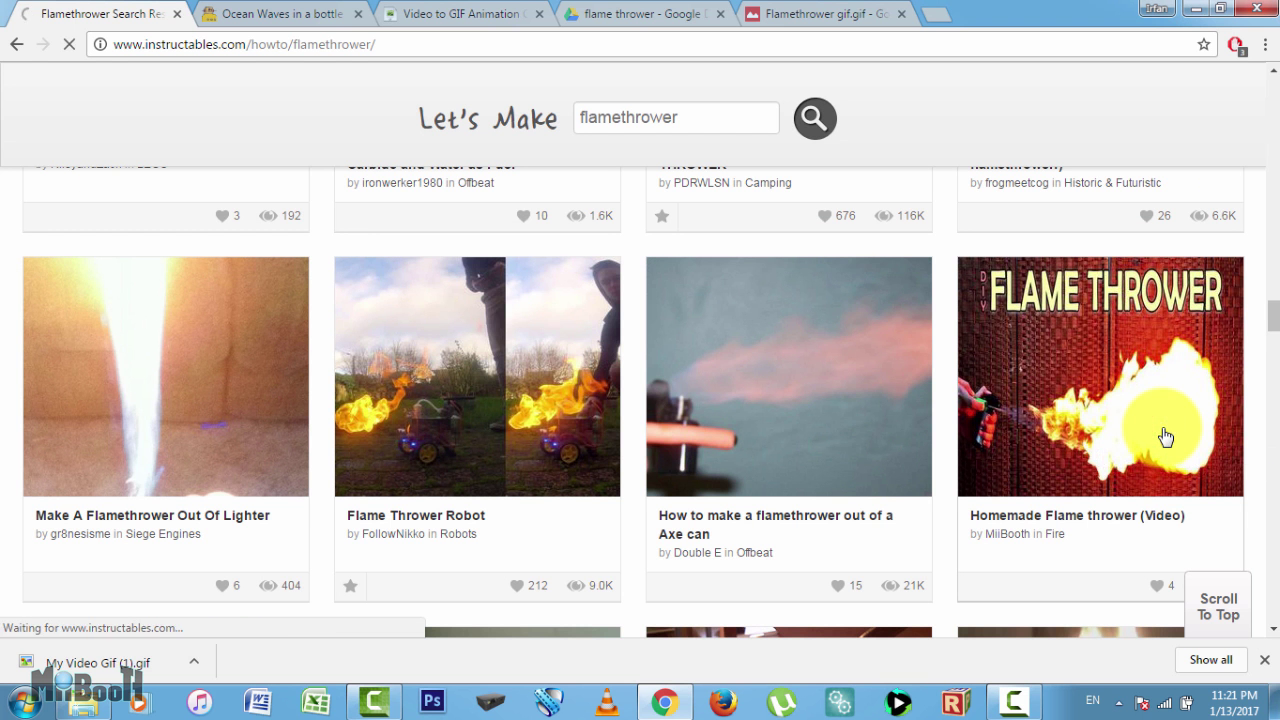
scroll(1272, 128, "down", 4)
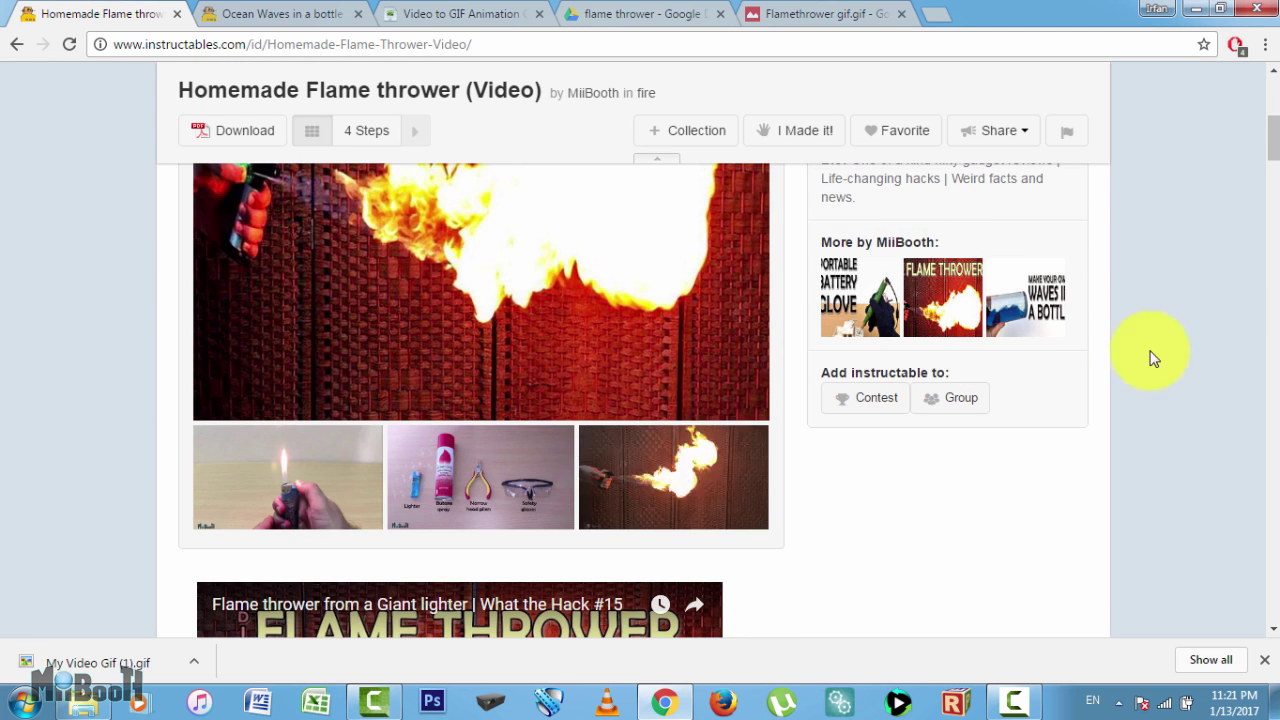
left_click(693, 480)
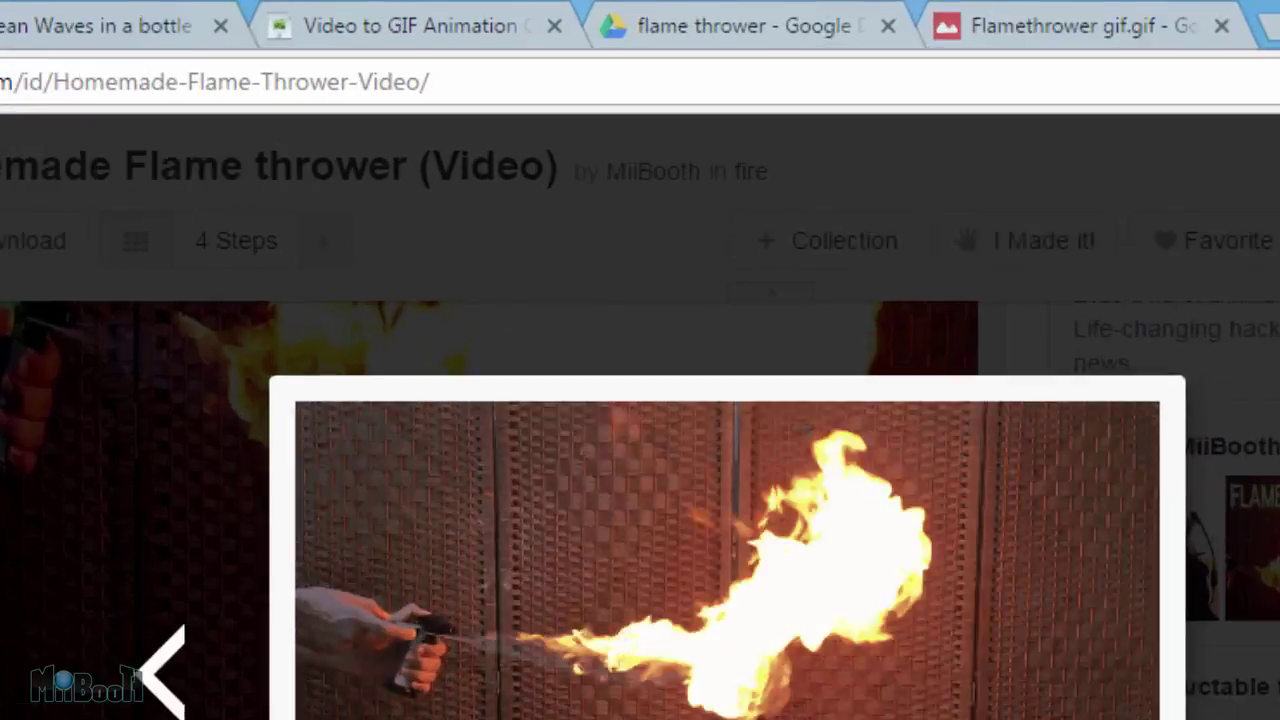
Search Instructables for miibooth and look through the listed projects
type("mi")
type("ibooth")
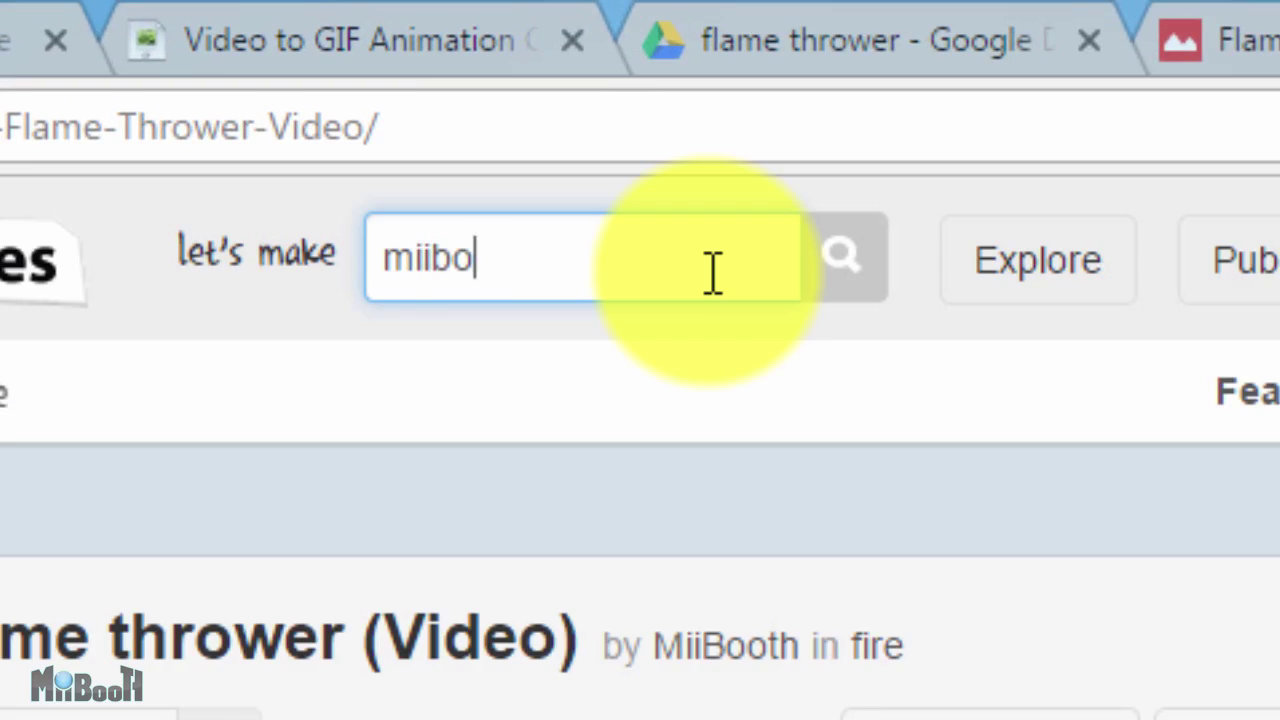
key("Return")
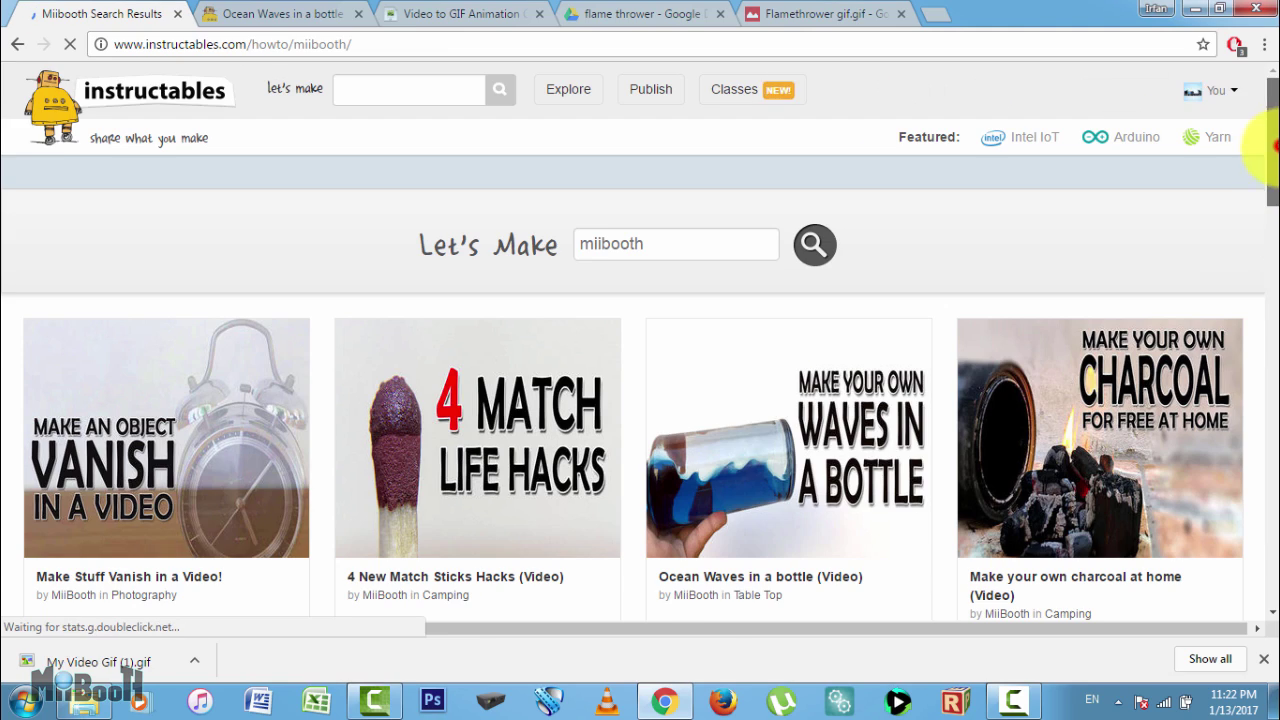
scroll(1260, 225, "down", 3)
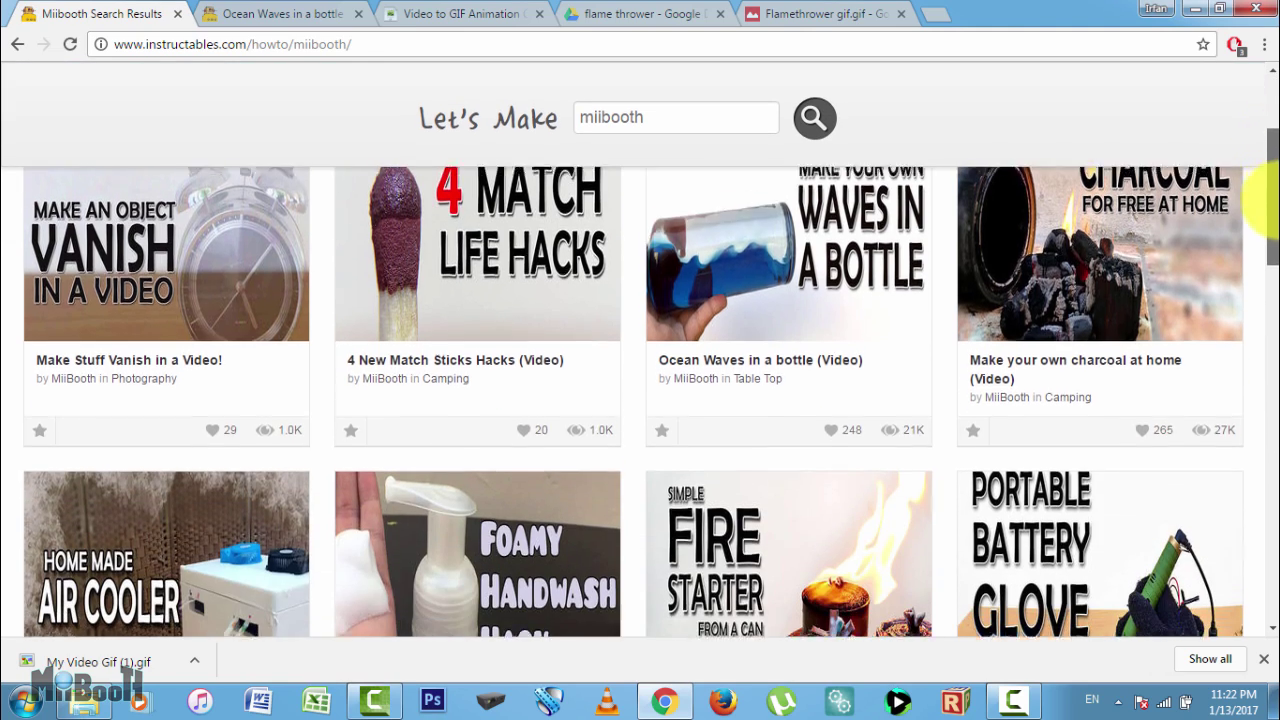
scroll(1266, 245, "down", 3)
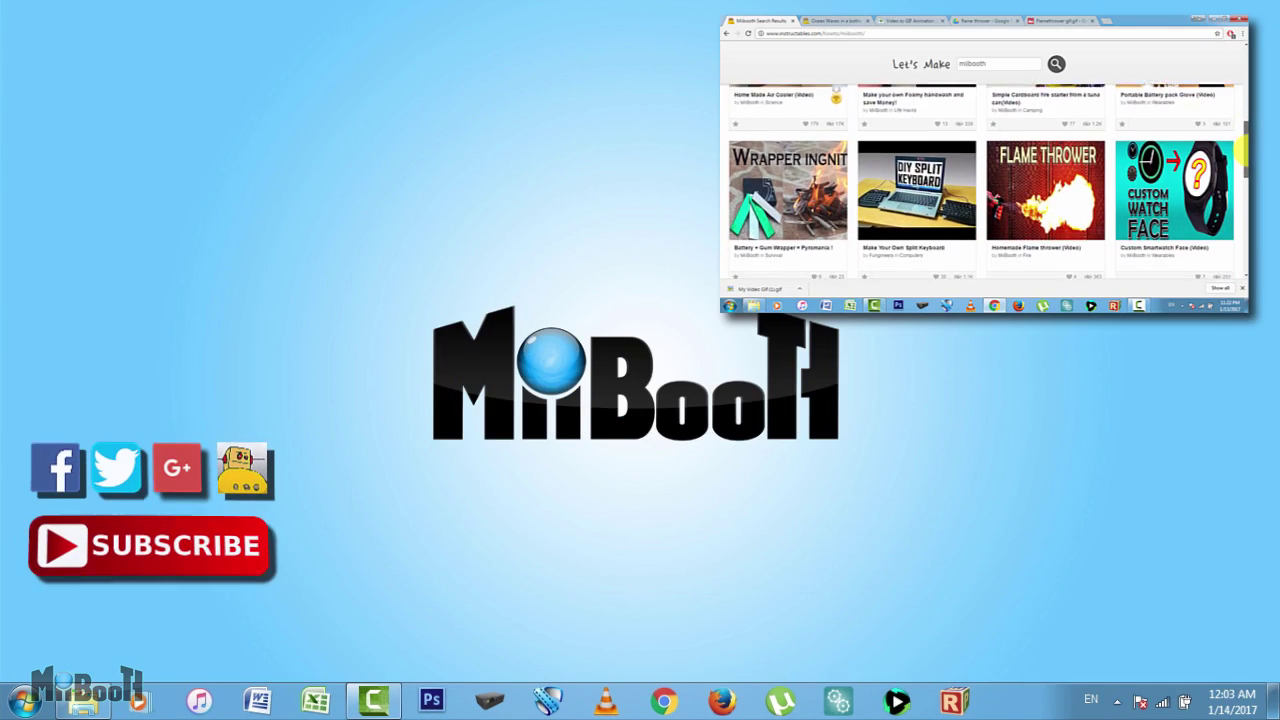
left_click_drag(1243, 162, 1241, 200)
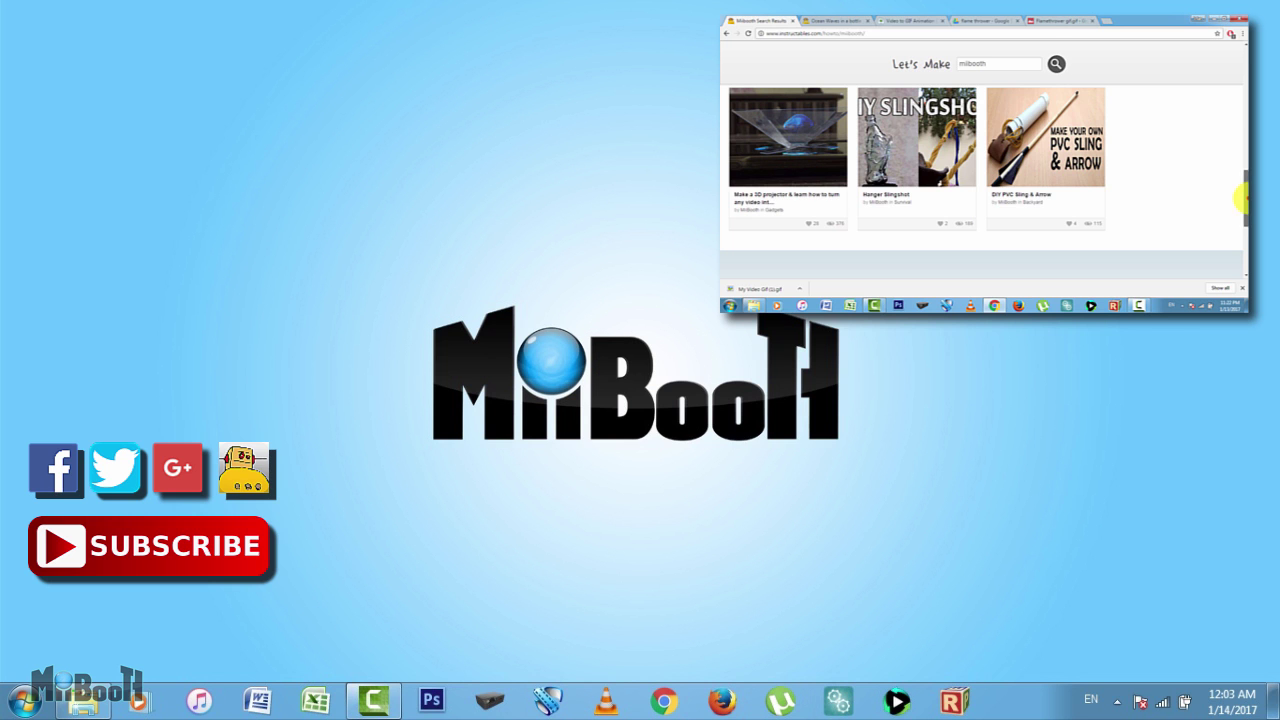
left_click_drag(1243, 199, 1243, 165)
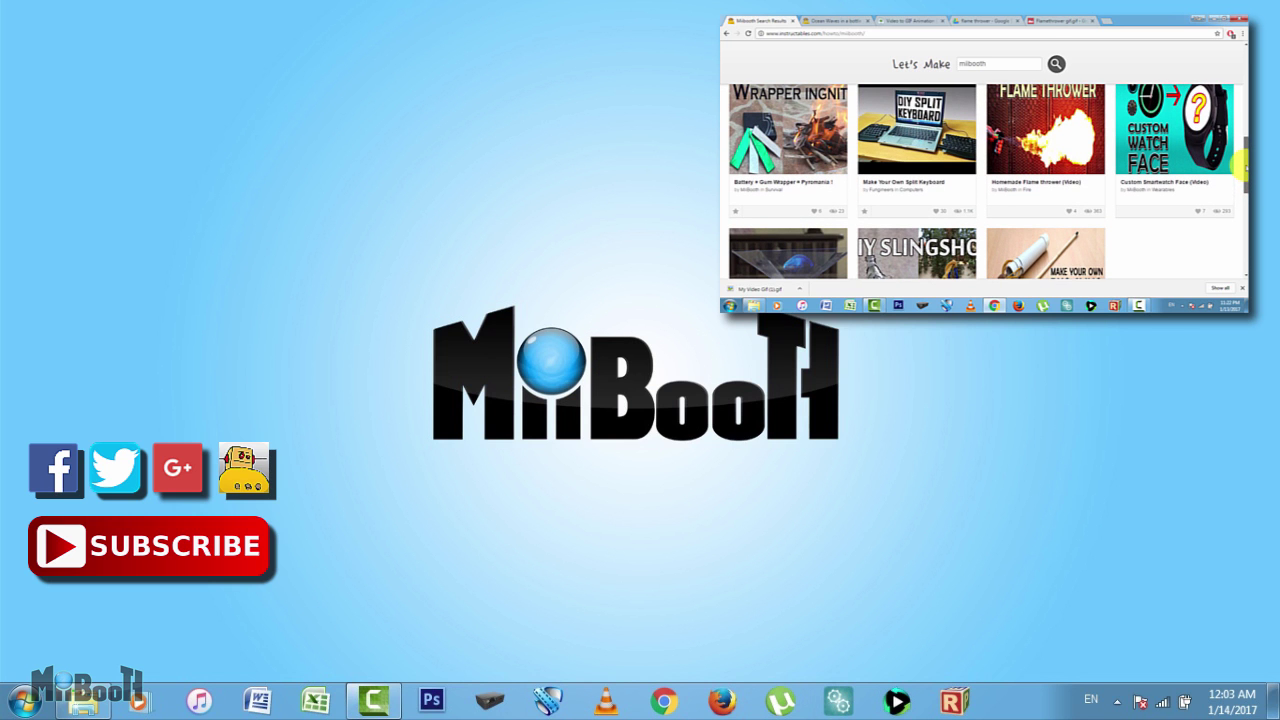
left_click_drag(1241, 164, 1241, 73)
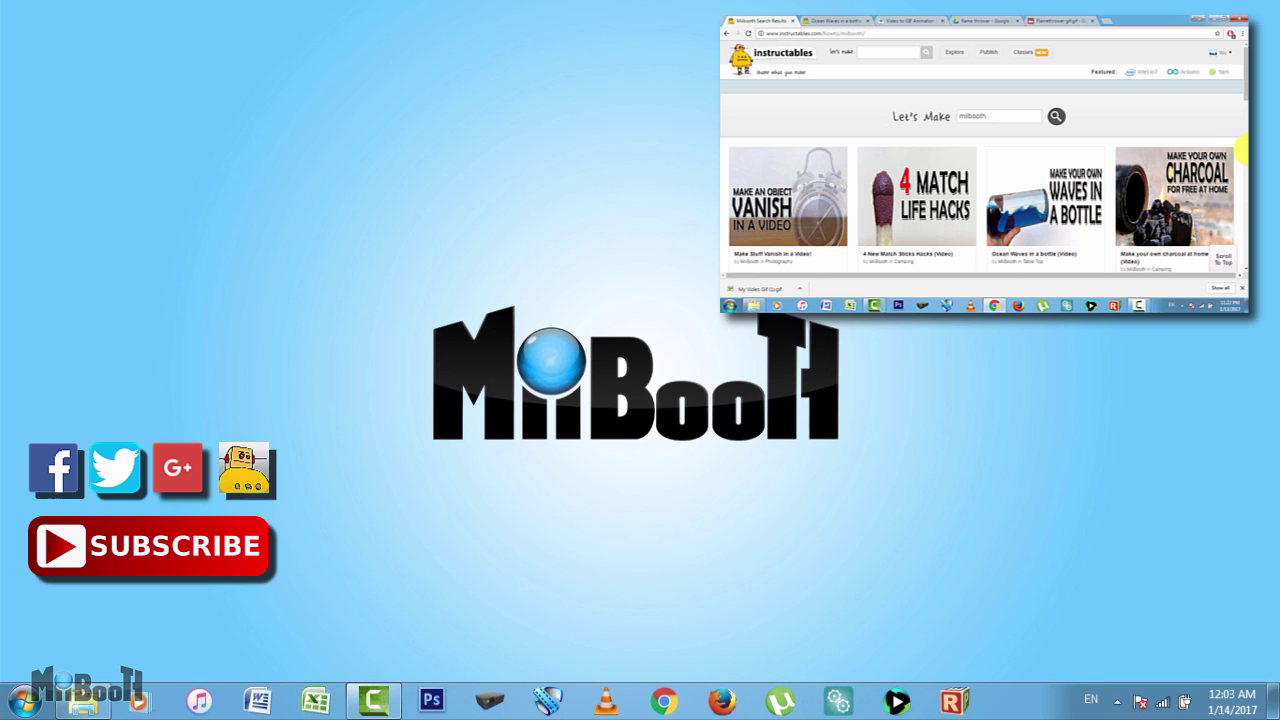